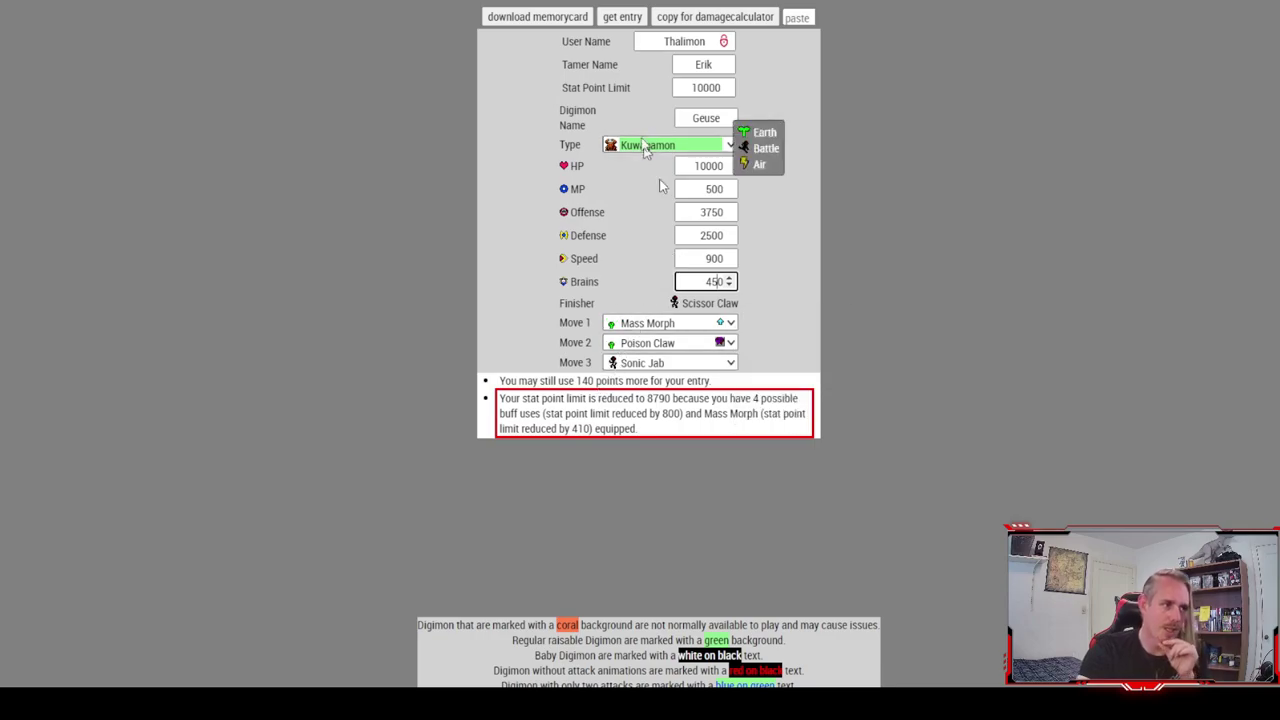
# - Set Kuwagamon's MP to 1900 in the tournament entry form
pyautogui.click(709, 190)
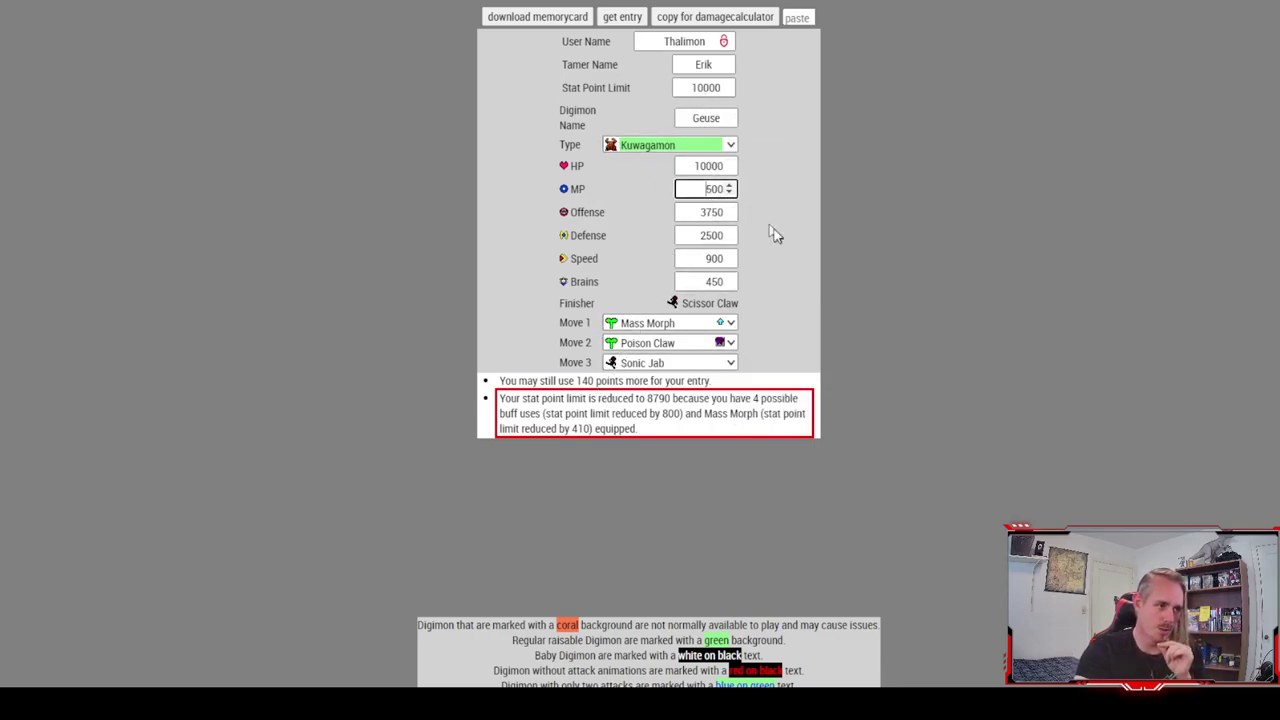
pyautogui.press('BackSpace')
pyautogui.press('BackSpace')
pyautogui.press('BackSpace')
pyautogui.write('1900')
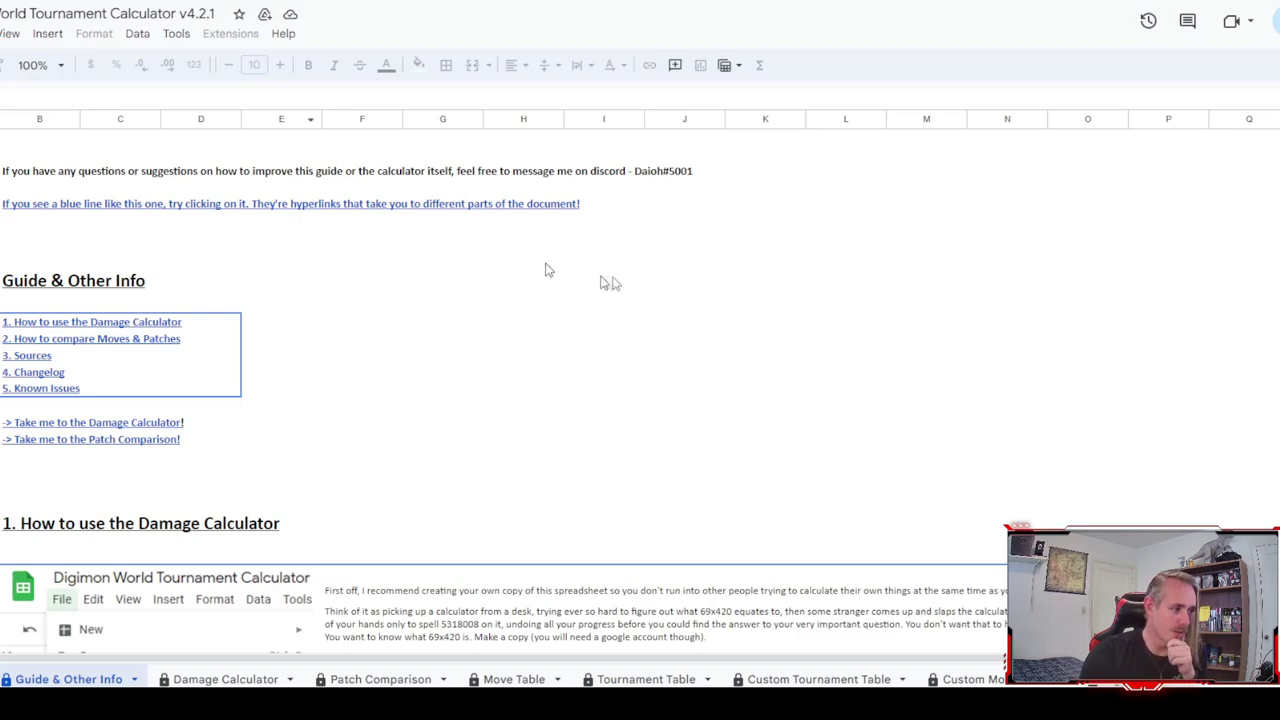
# - Check the calculator guide and the tournament document's buff move limits, and switch to the Damage Calculator sheet
pyautogui.scroll(-10, 695, 320)
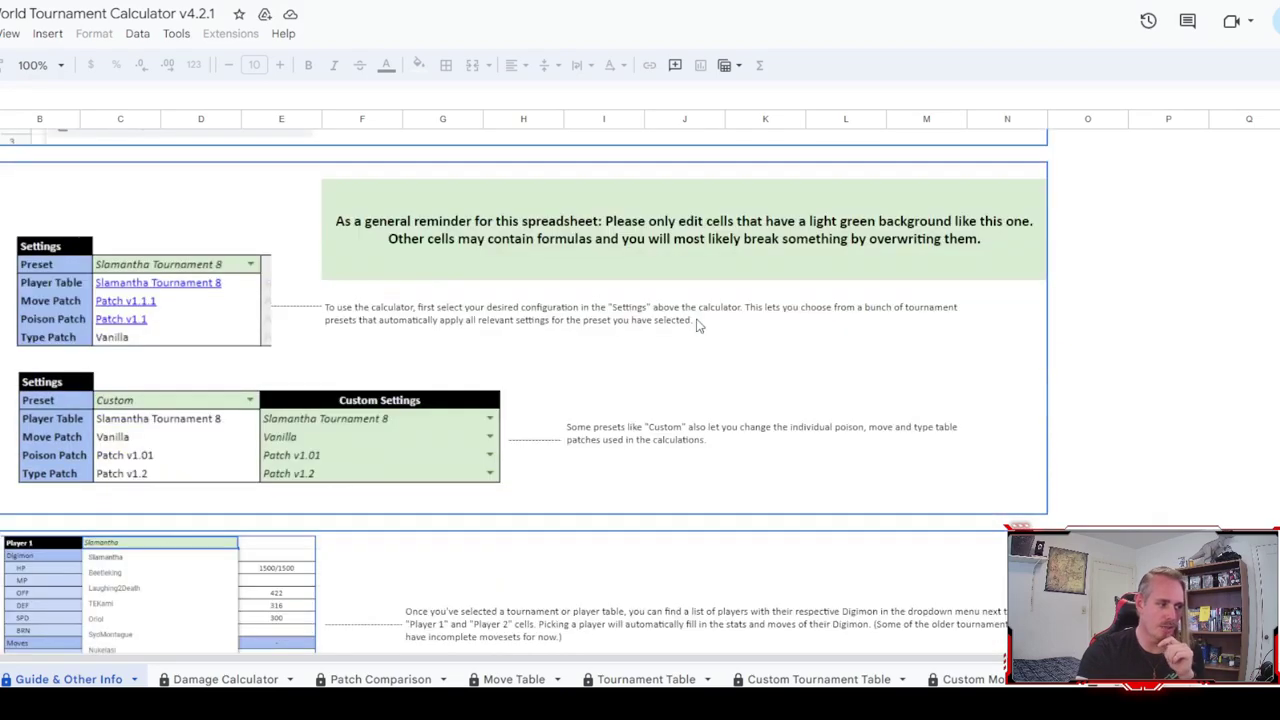
pyautogui.scroll(12, 698, 325)
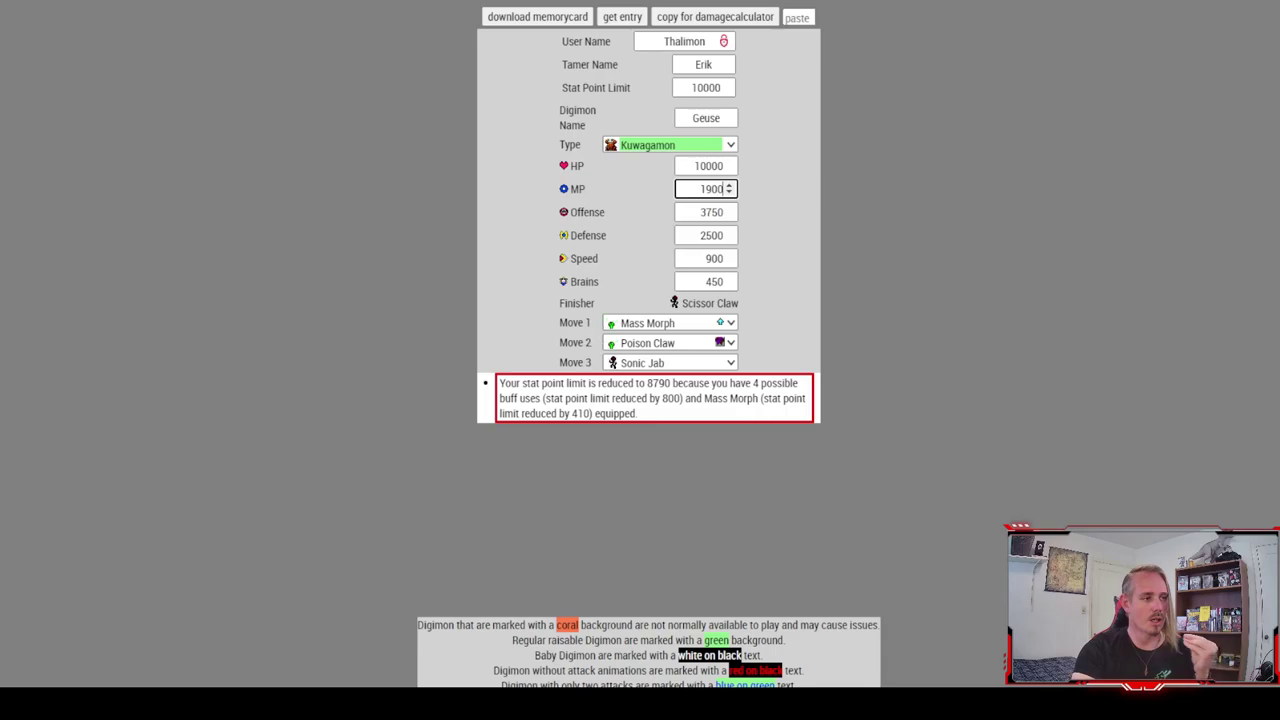
pyautogui.click(687, 21)
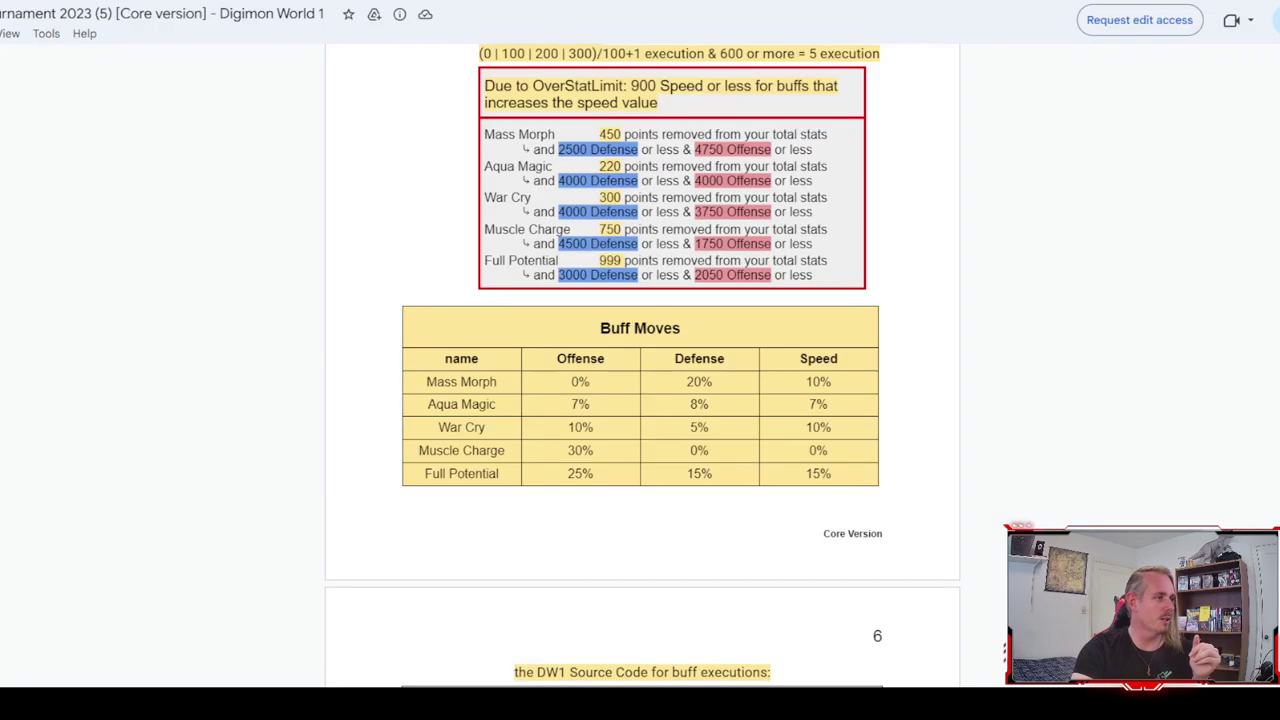
pyautogui.click(214, 4)
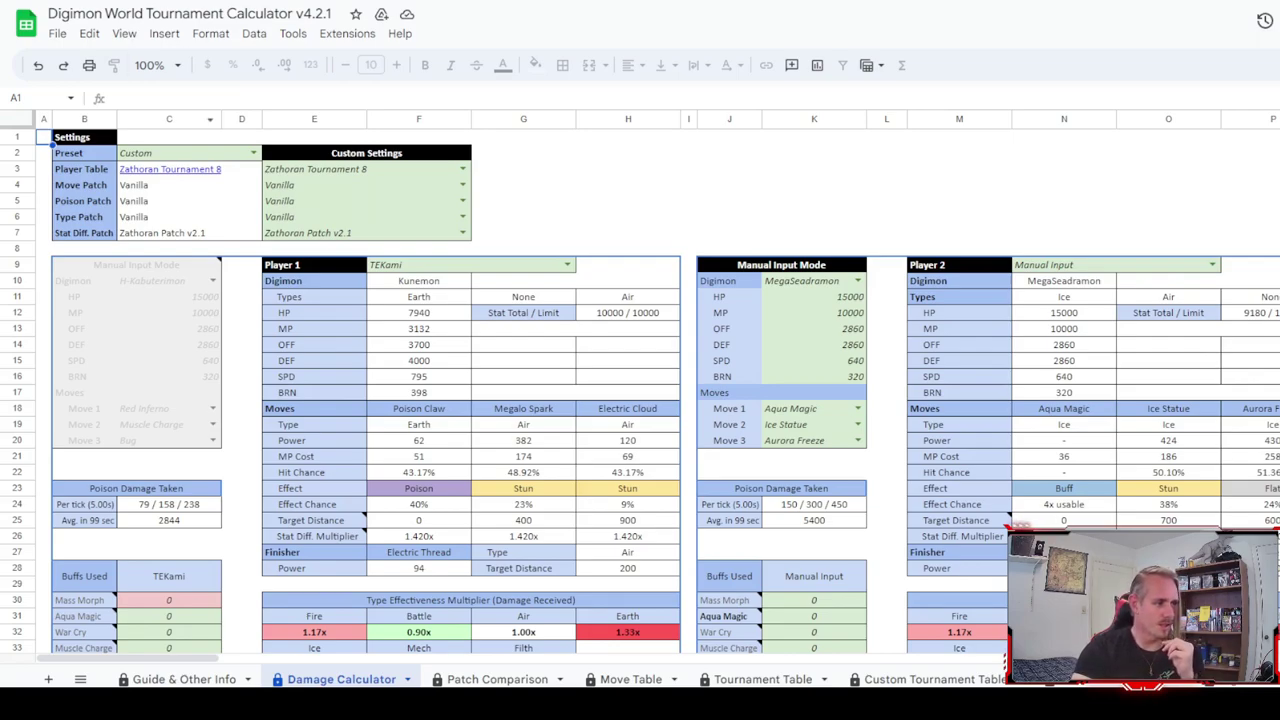
# - Undo the last change in the damage calculator and set Player 1 to Manual Input
pyautogui.hotkey('ctrl', 'z')
pyautogui.click(568, 265)
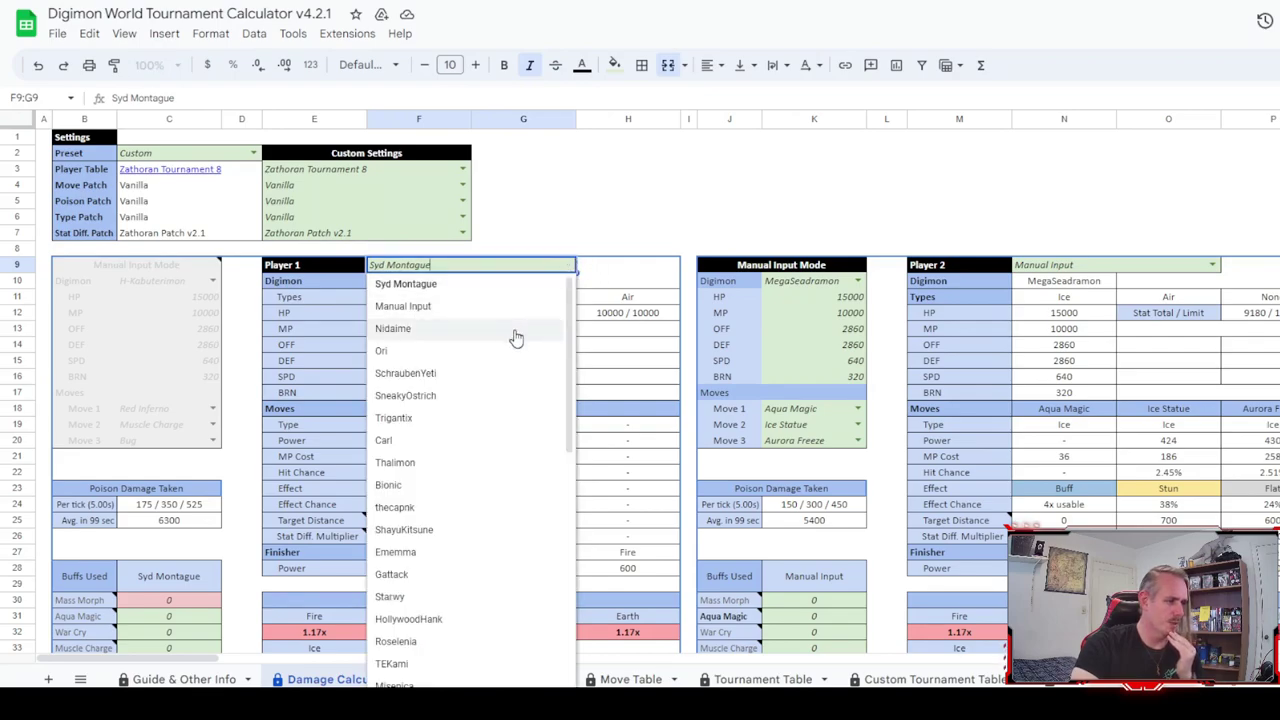
pyautogui.click(500, 306)
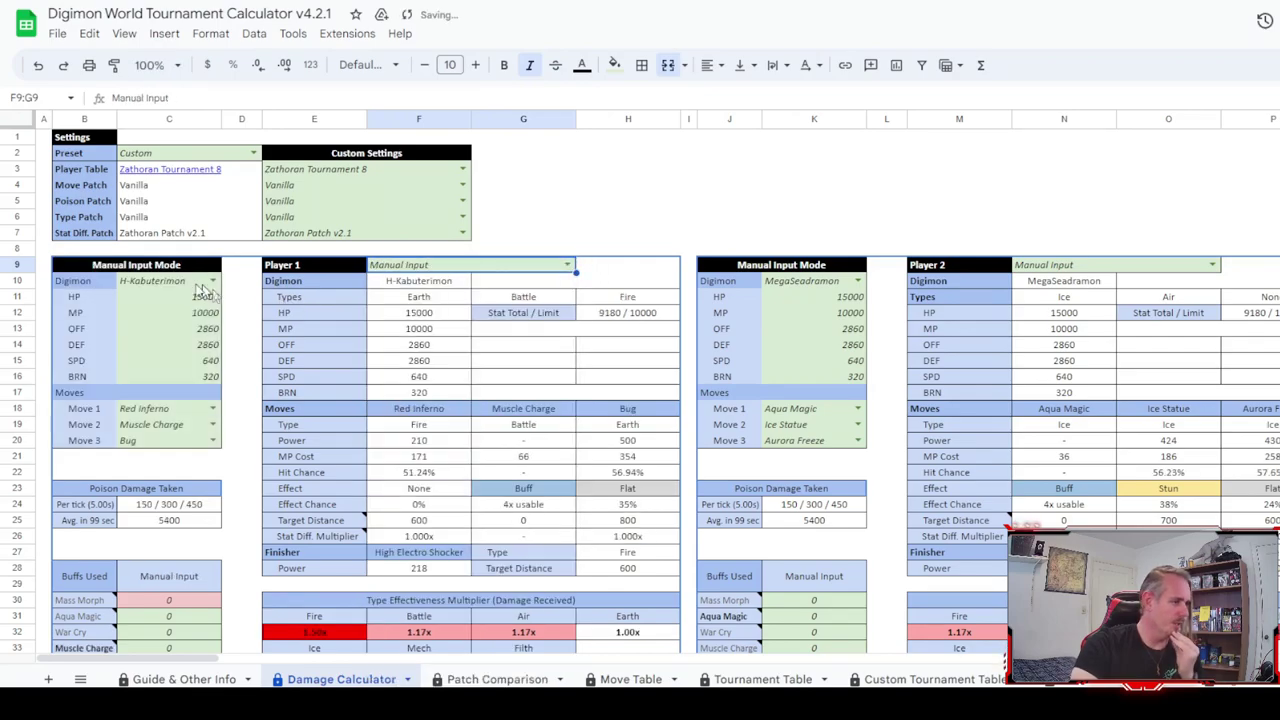
# - Choose Kuwagamon as the Digimon in Player 1's manual input block
pyautogui.click(174, 286)
pyautogui.rightClick(176, 288)
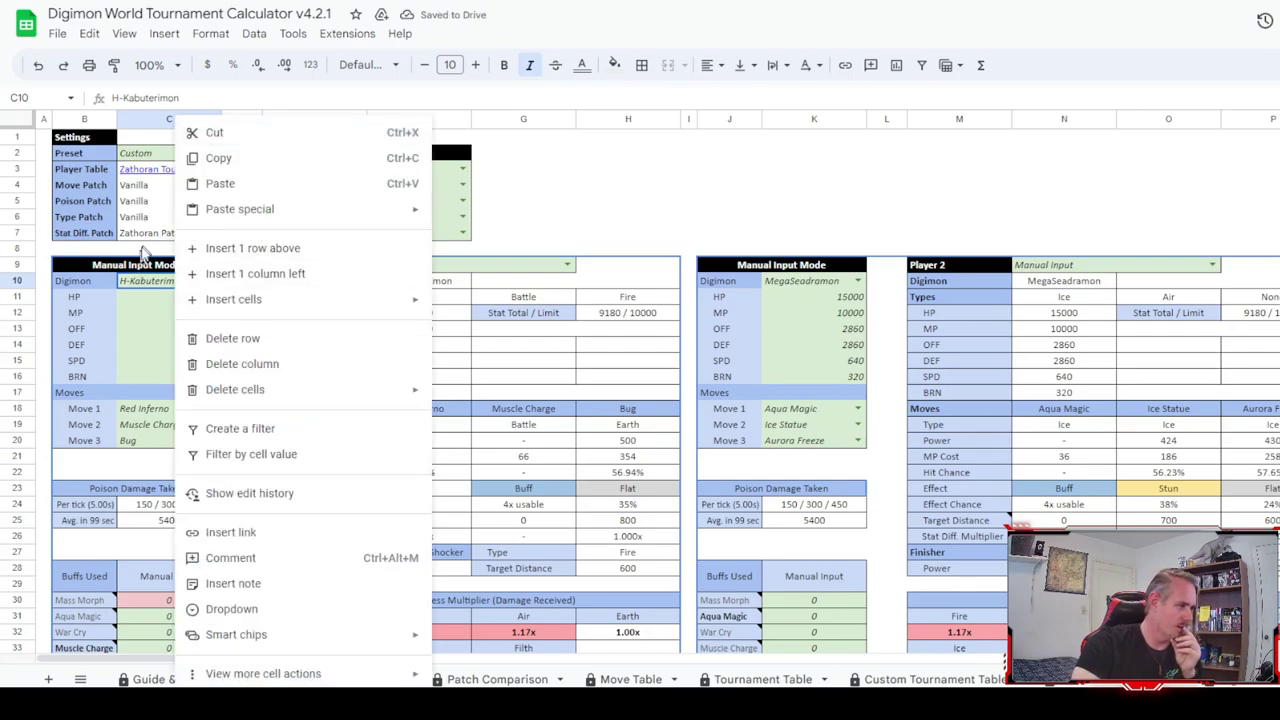
pyautogui.click(155, 250)
pyautogui.click(182, 284)
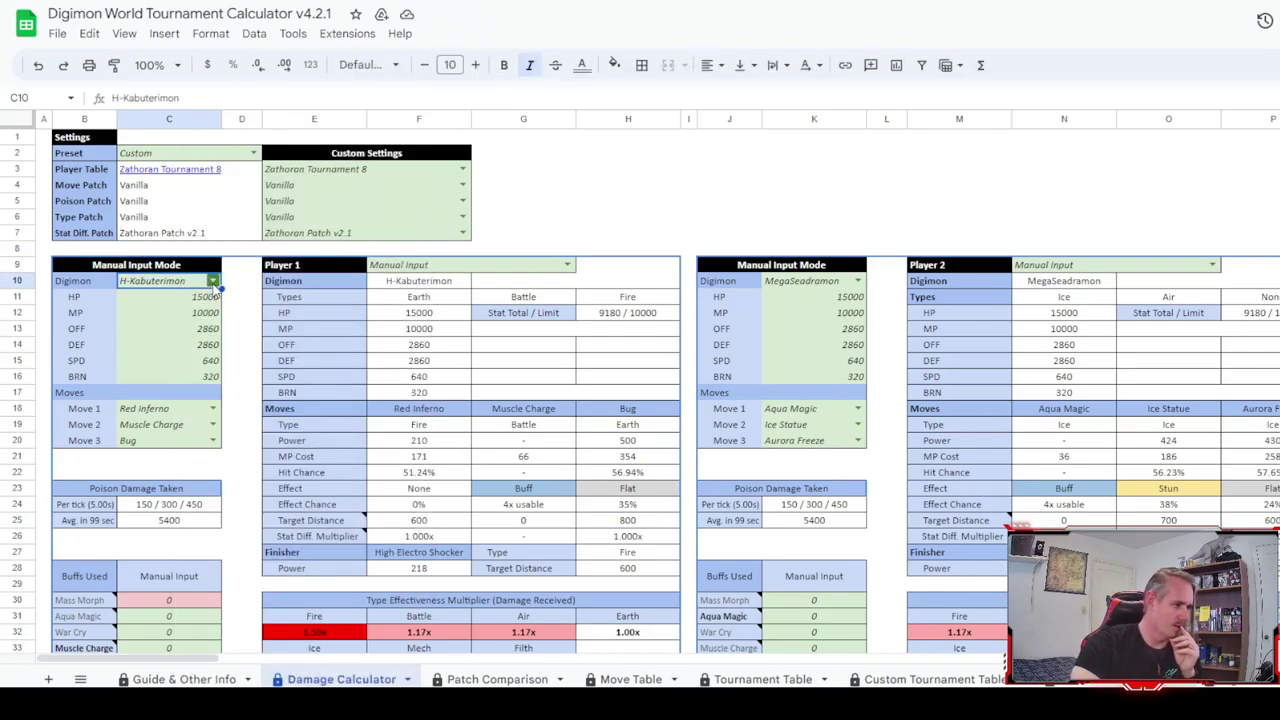
pyautogui.click(212, 281)
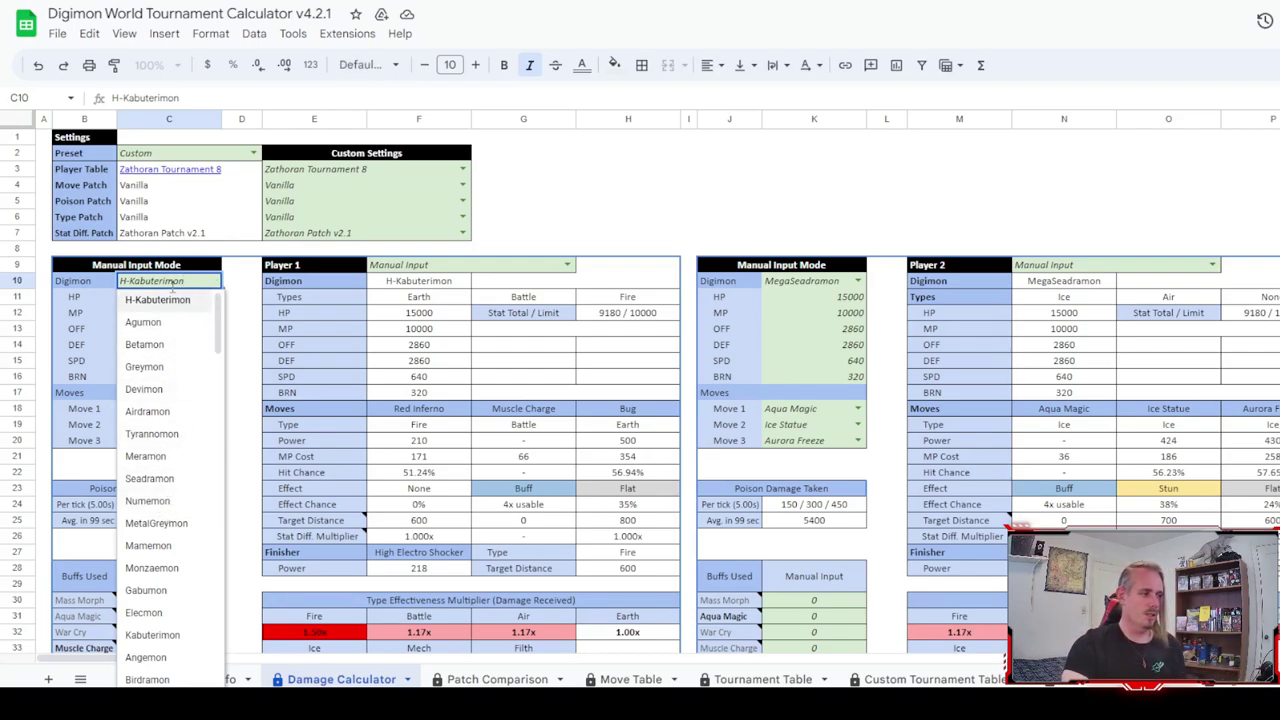
pyautogui.scroll(-2, 177, 390)
pyautogui.scroll(-4, 178, 424)
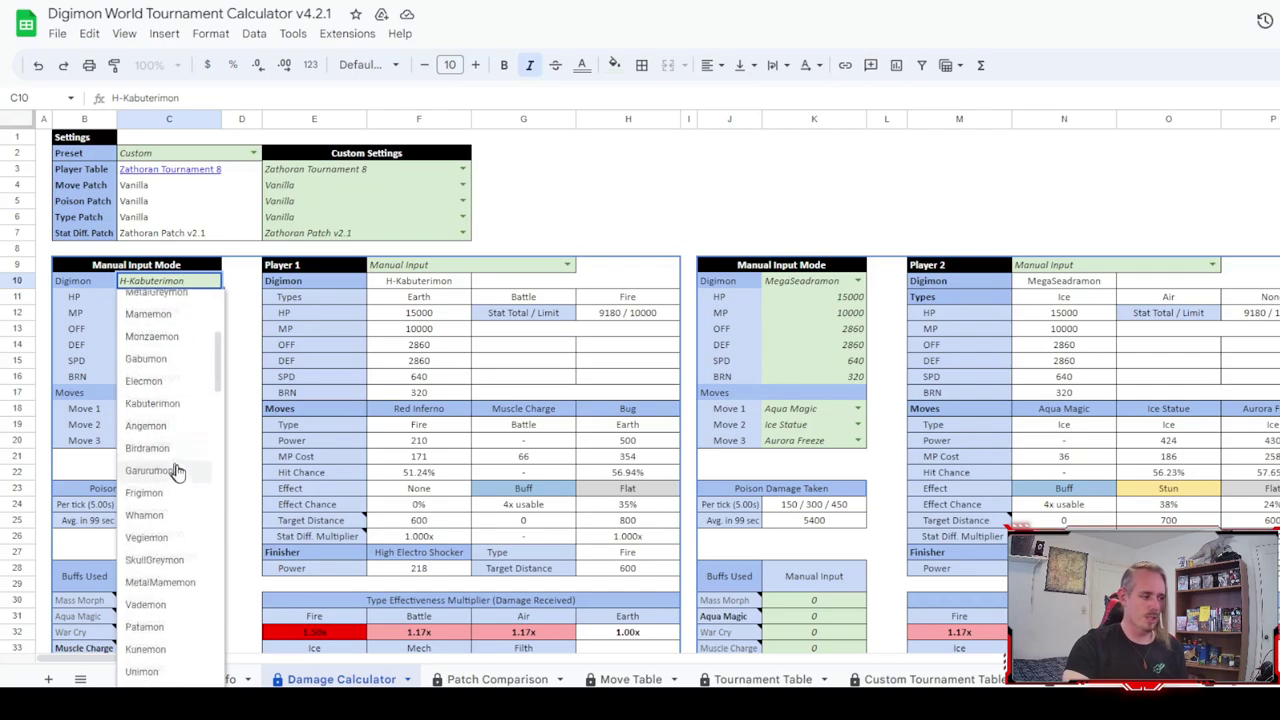
pyautogui.scroll(-2, 194, 514)
pyautogui.click(168, 580)
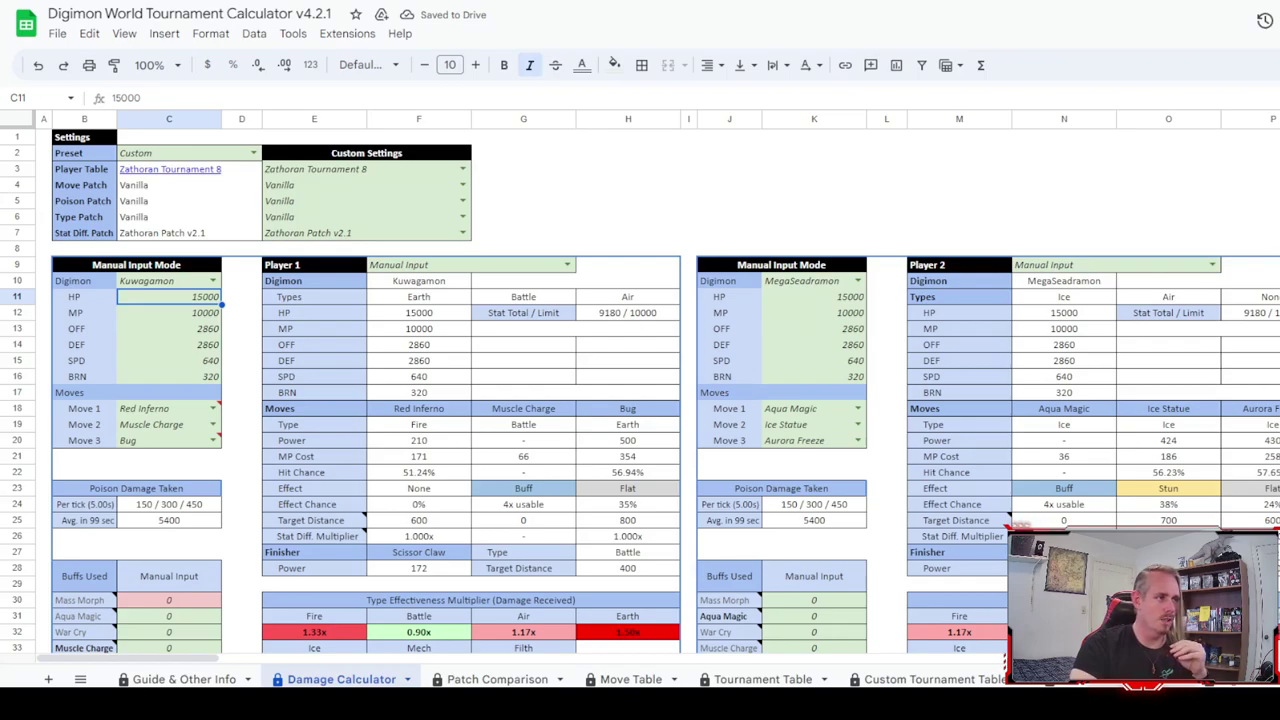
# - Set Player 1's manual HP to 10000 and MP to 1900, matching the tournament entry form
pyautogui.hotkey('alt', 'Tab')
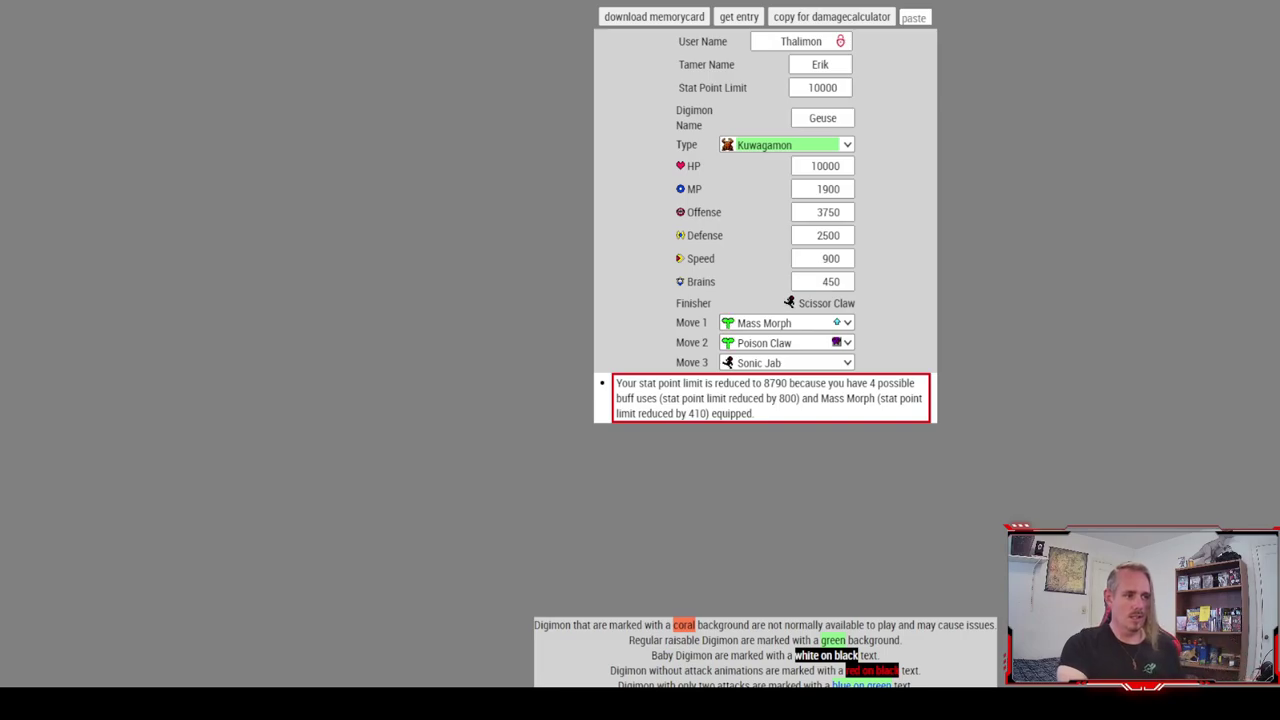
pyautogui.hotkey('alt', 'Tab')
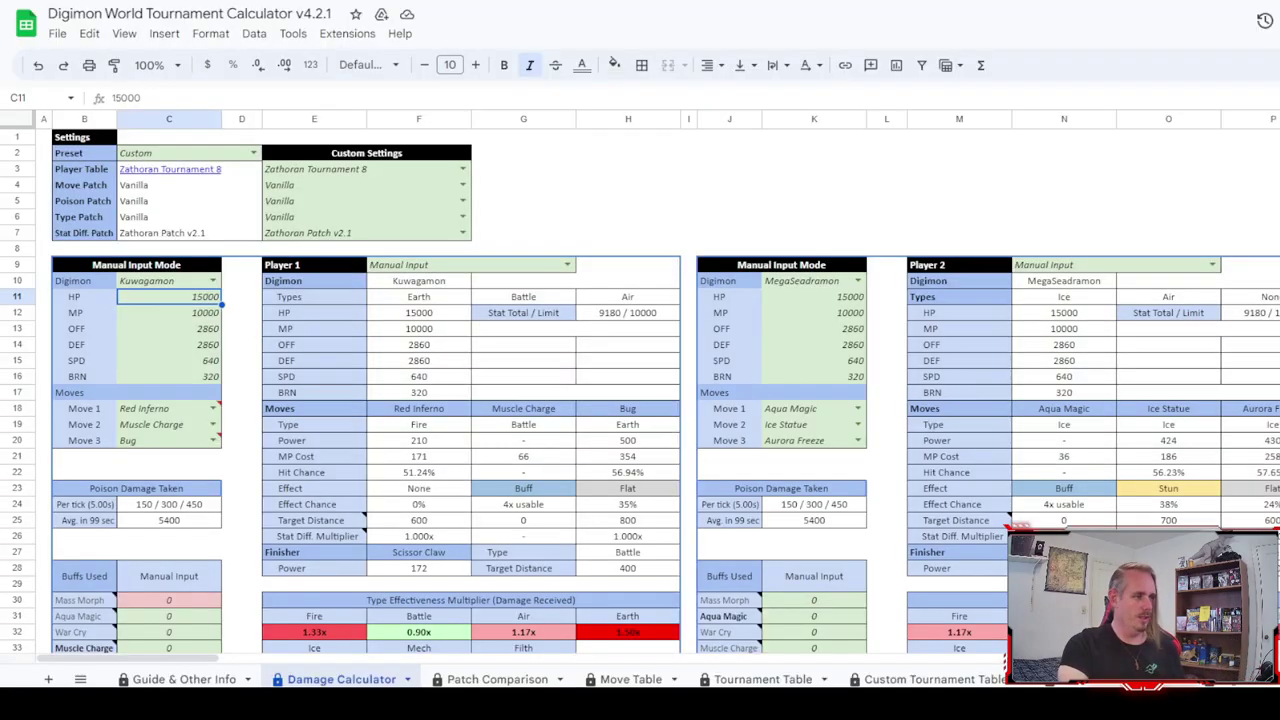
pyautogui.click(207, 313)
pyautogui.doubleClick(207, 313)
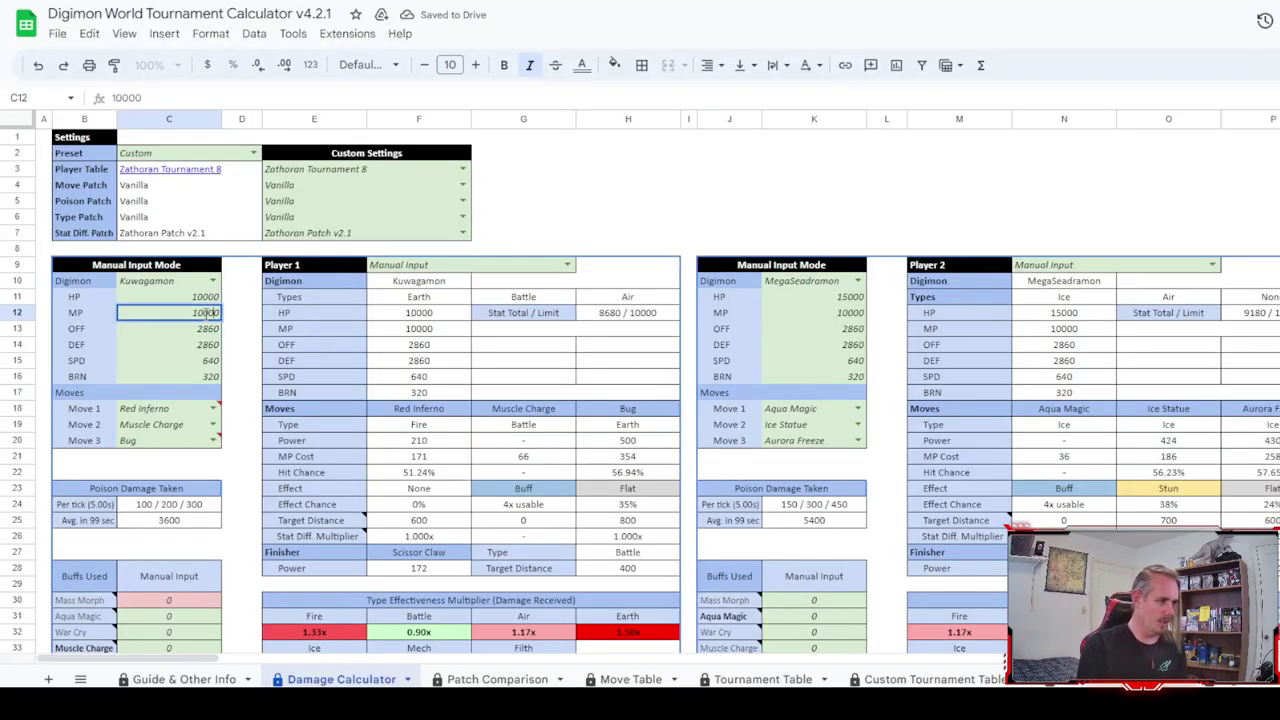
pyautogui.write('19')
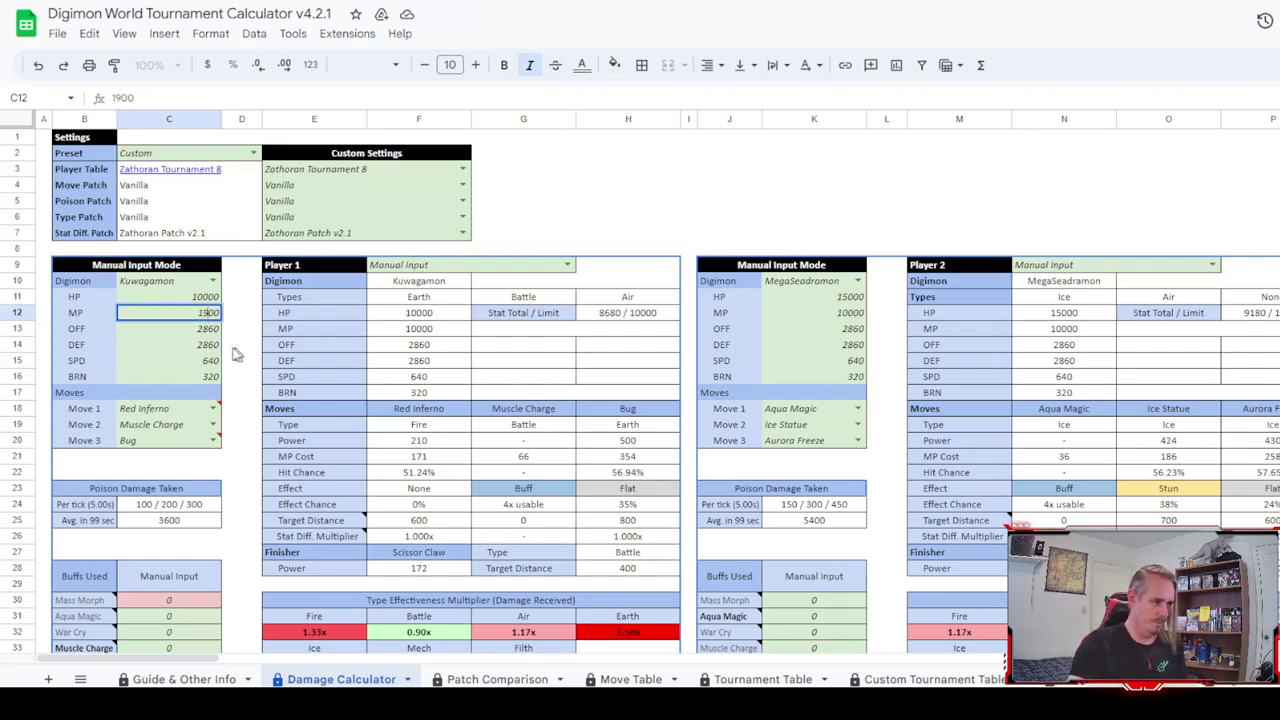
pyautogui.press('Return')
# - Set Player 1's remaining manual stats to OFF 3750, DEF 2500, SPD 900 and BRN 450, matching the entry form
pyautogui.hotkey('alt', 'Tab')
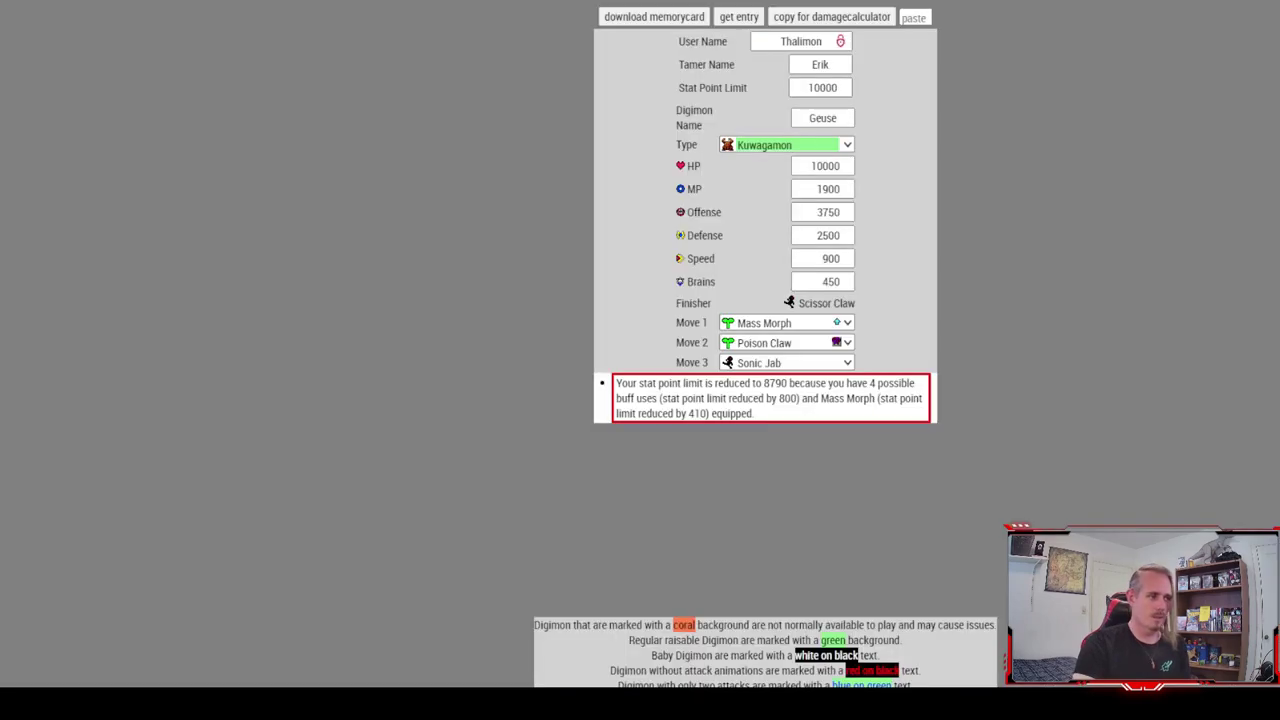
pyautogui.hotkey('alt', 'Tab')
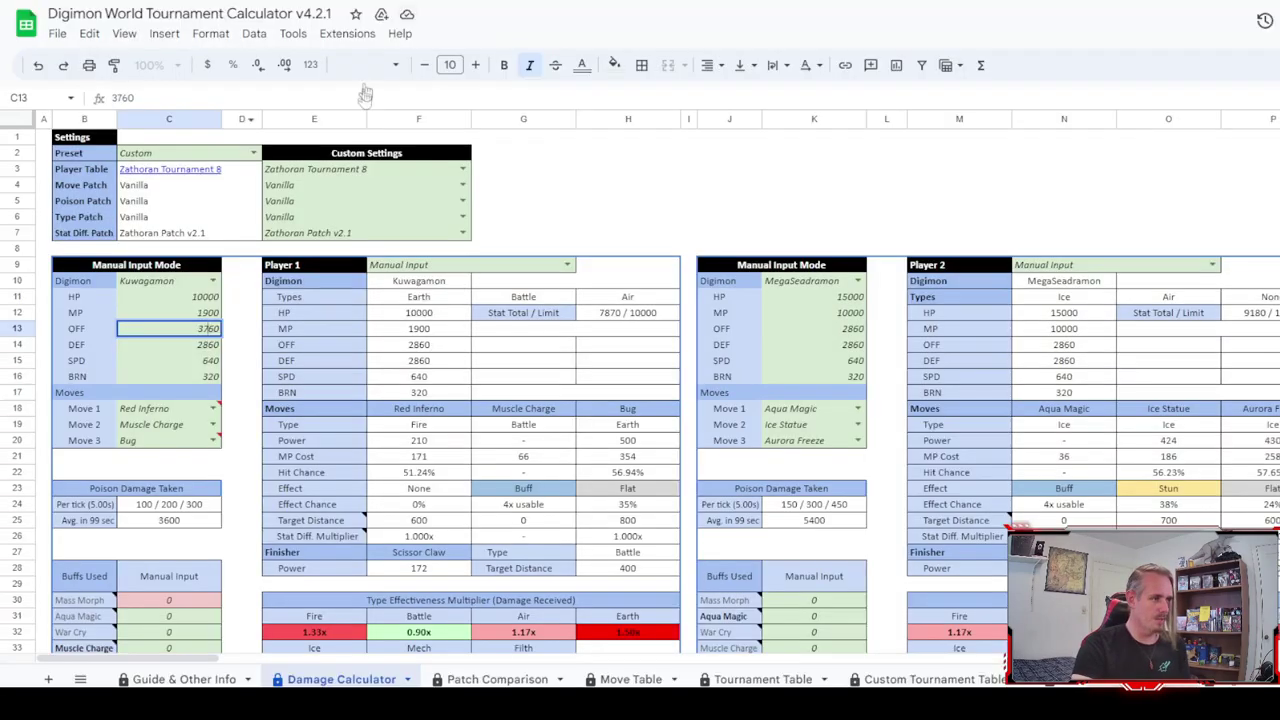
pyautogui.press('Return')
pyautogui.write('2500')
pyautogui.press('Return')
pyautogui.write('900')
pyautogui.press('Return')
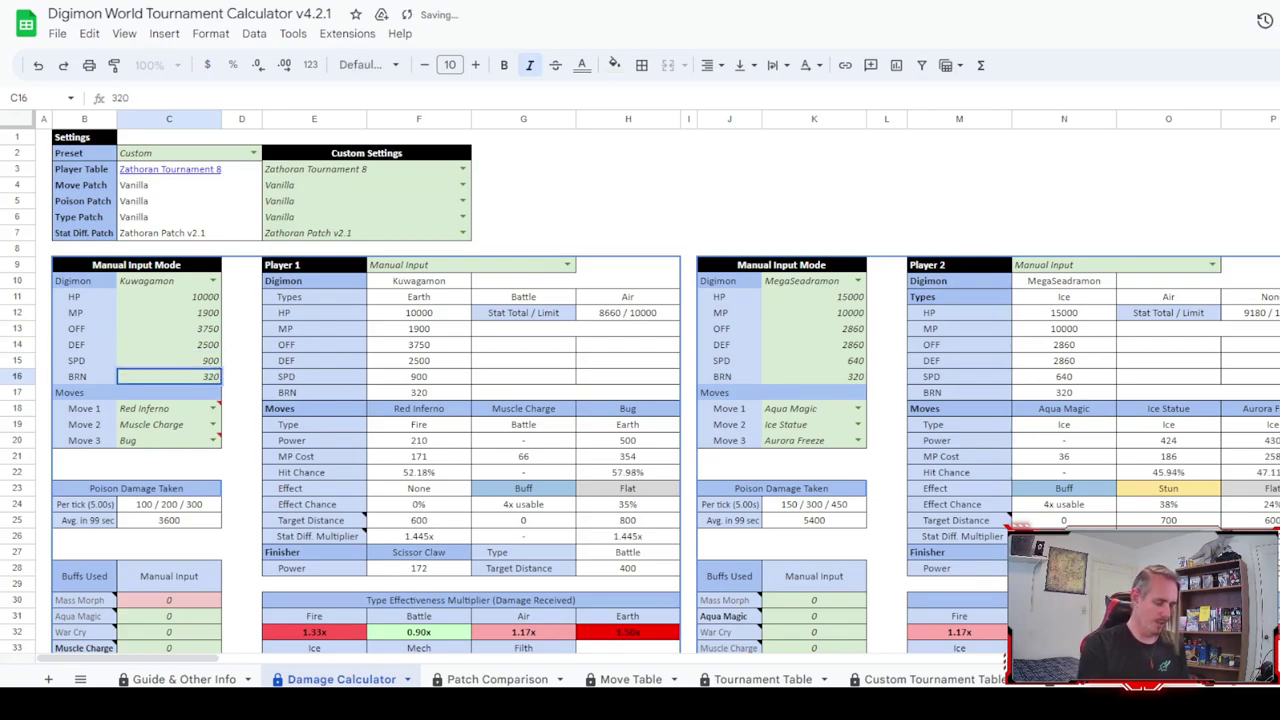
pyautogui.write('450')
# - Assign Sonic Jab, Poison Claw and Mass Morph as Player 1's moves 1, 2 and 3
pyautogui.click(185, 409)
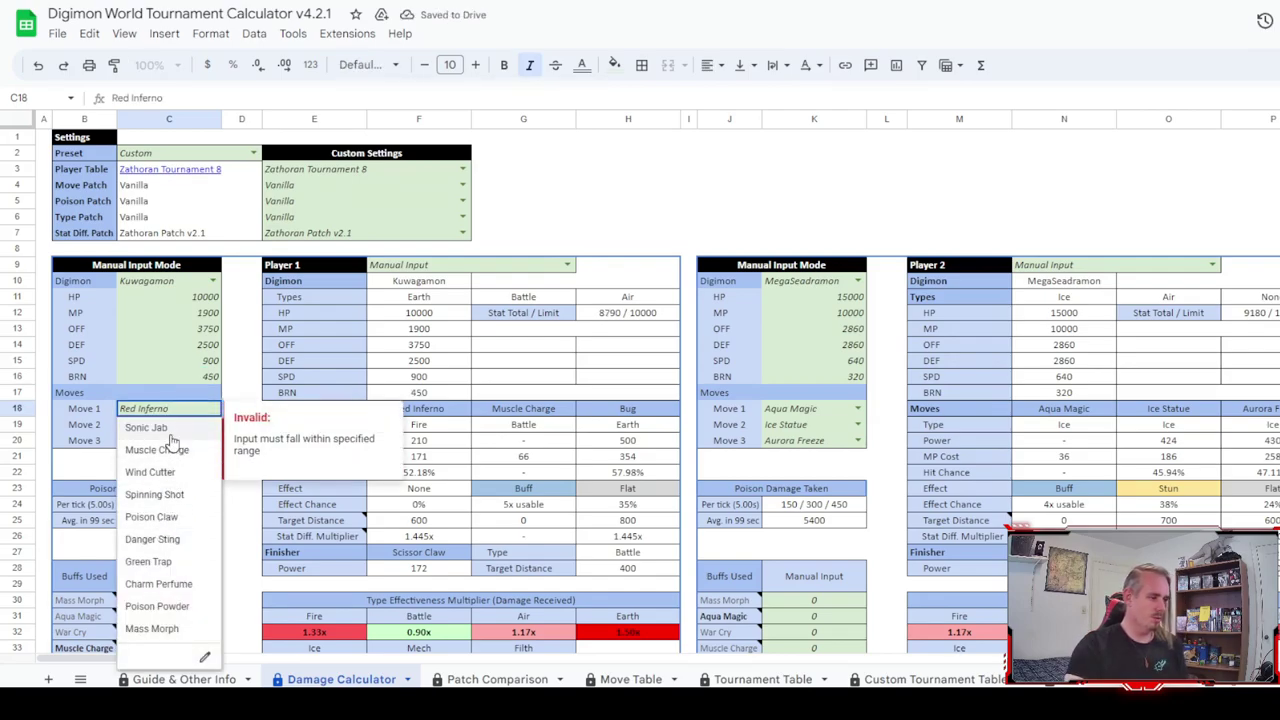
pyautogui.click(176, 430)
pyautogui.click(183, 426)
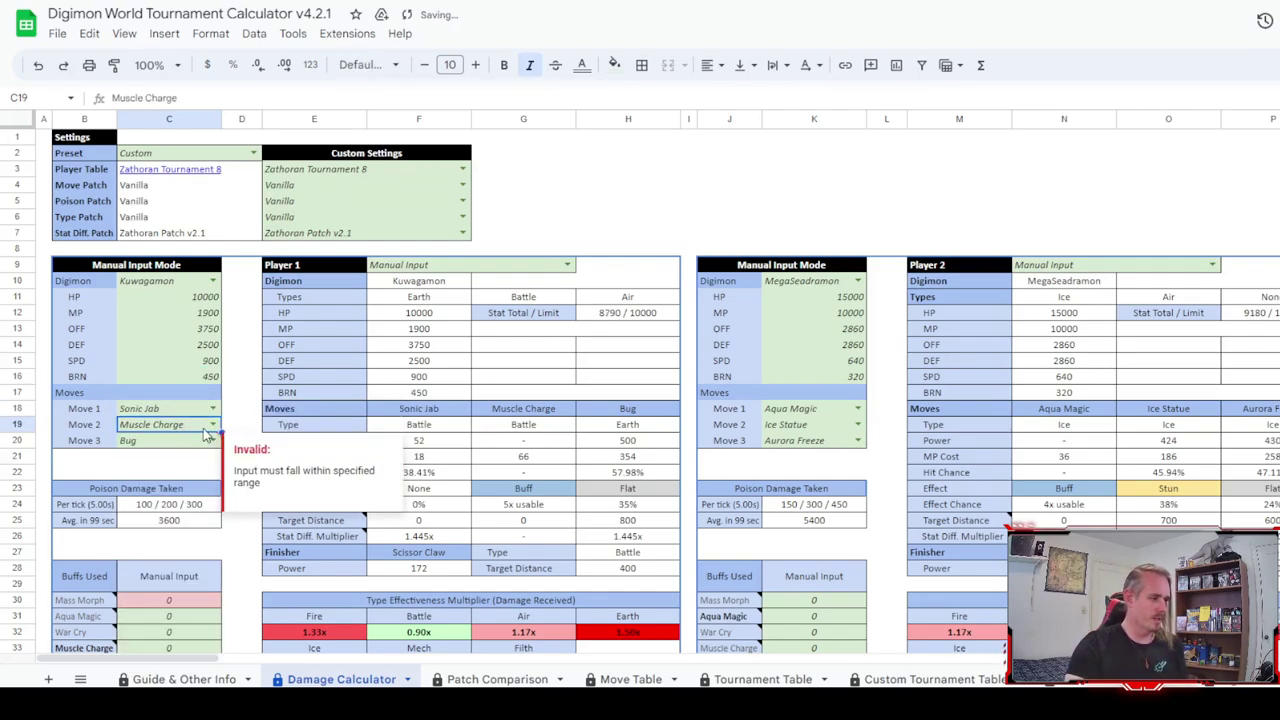
pyautogui.click(212, 427)
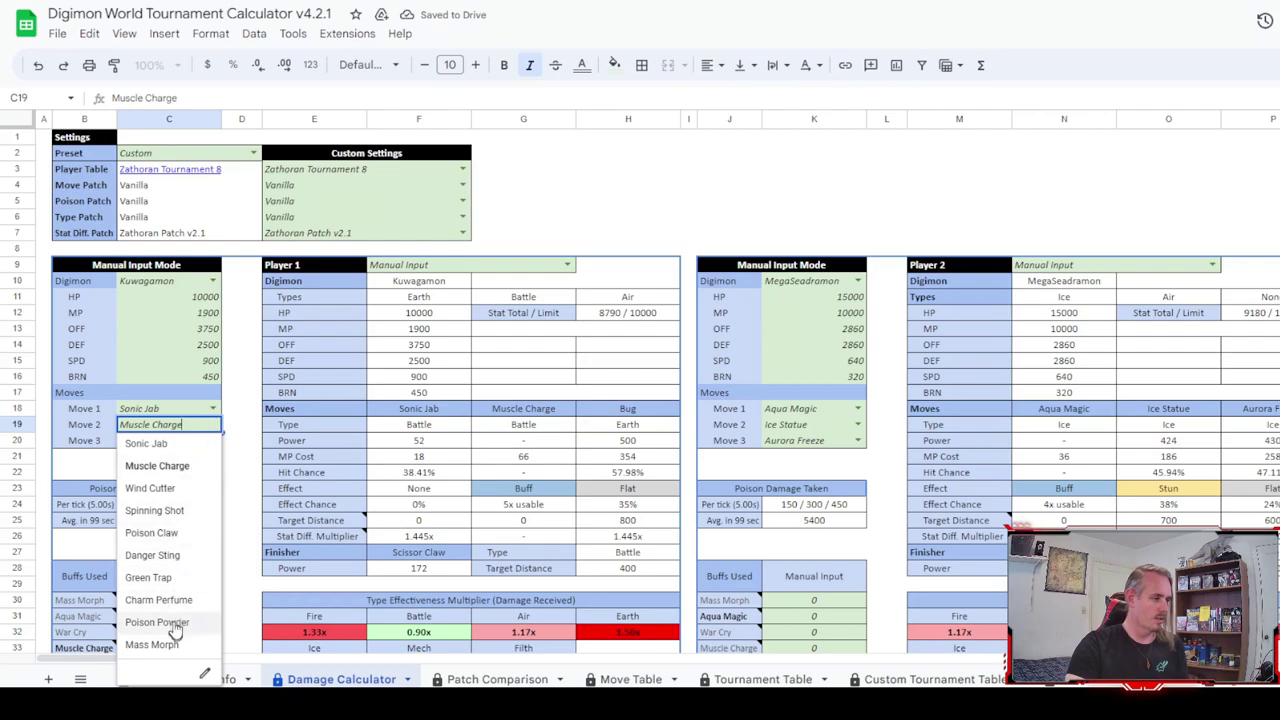
pyautogui.click(160, 533)
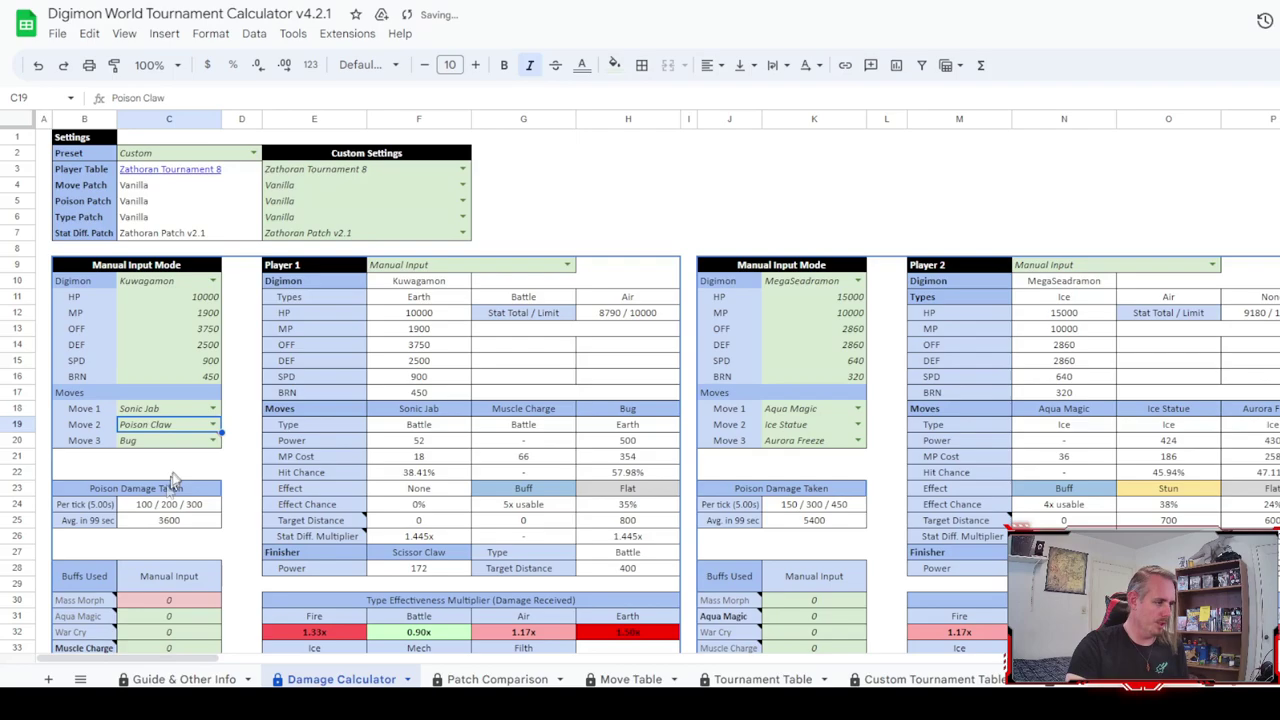
pyautogui.click(189, 444)
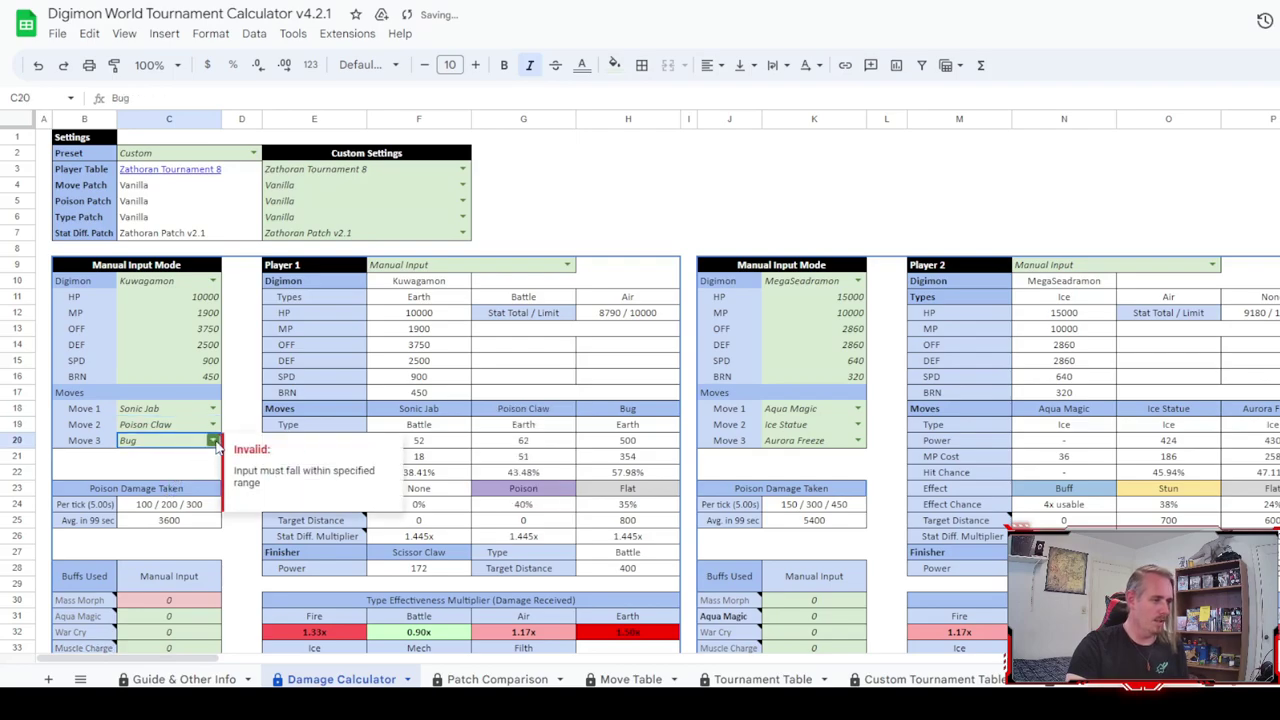
pyautogui.click(212, 441)
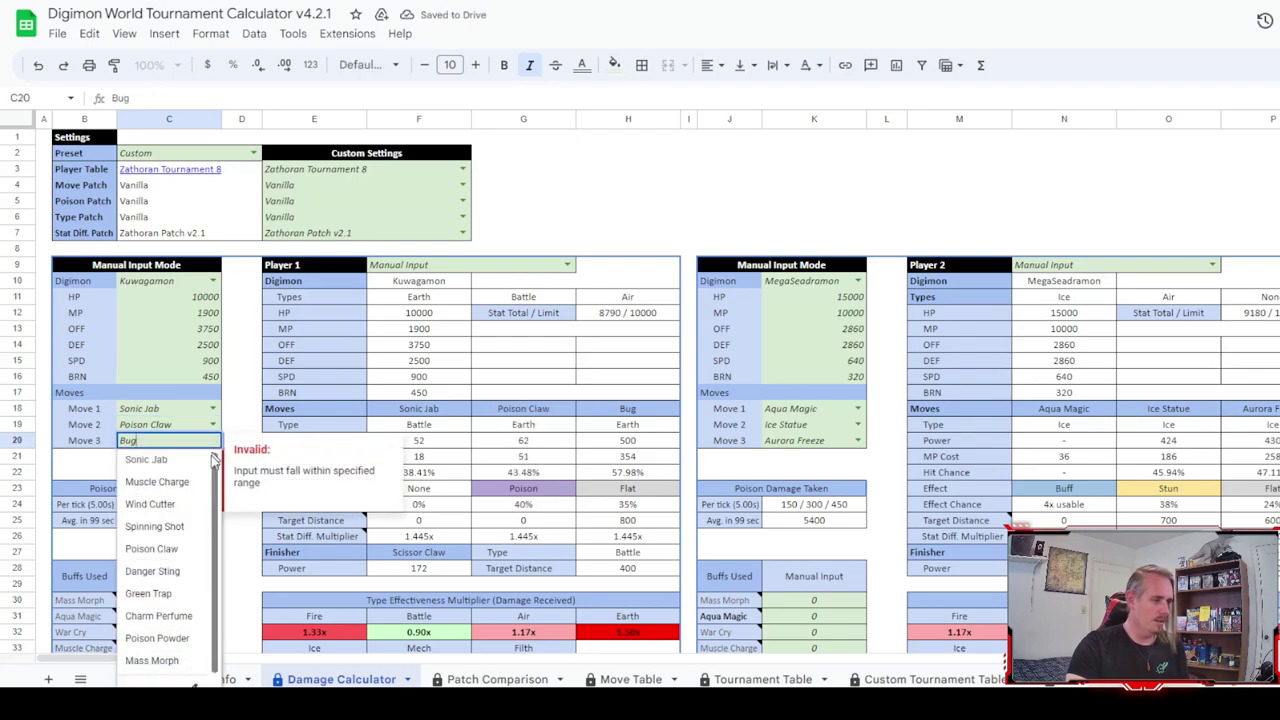
pyautogui.click(172, 660)
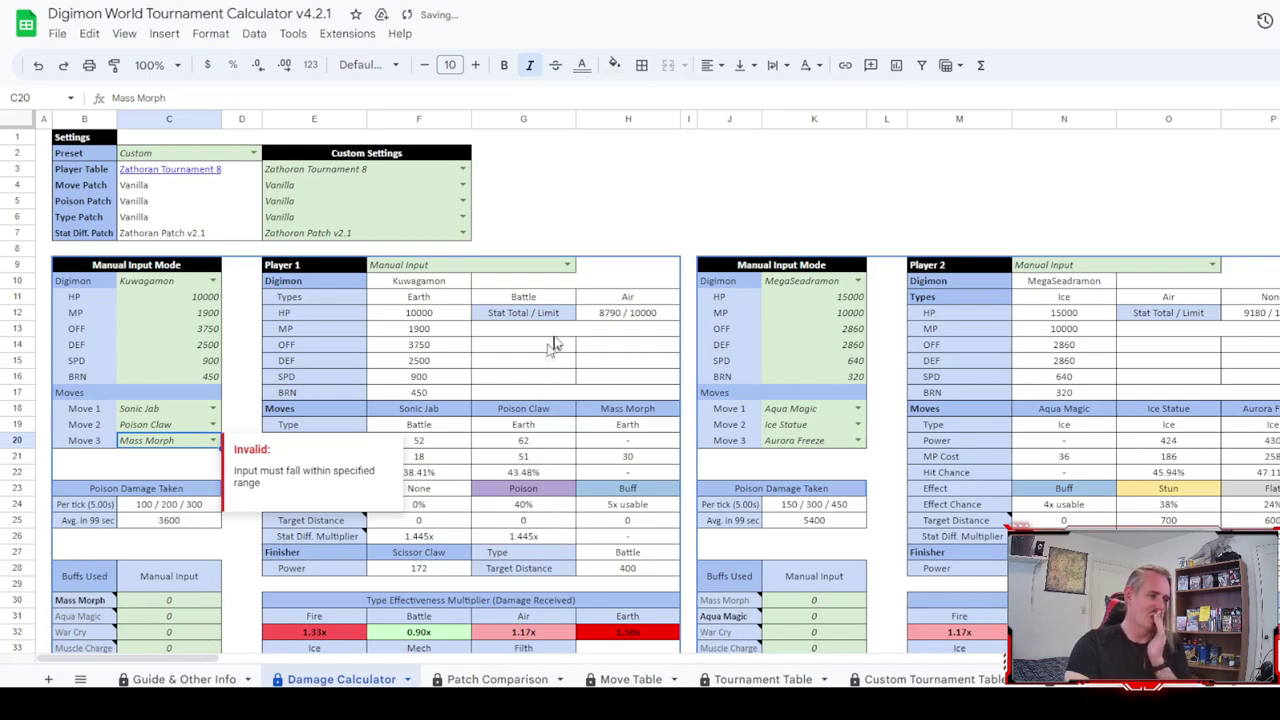
pyautogui.click(625, 204)
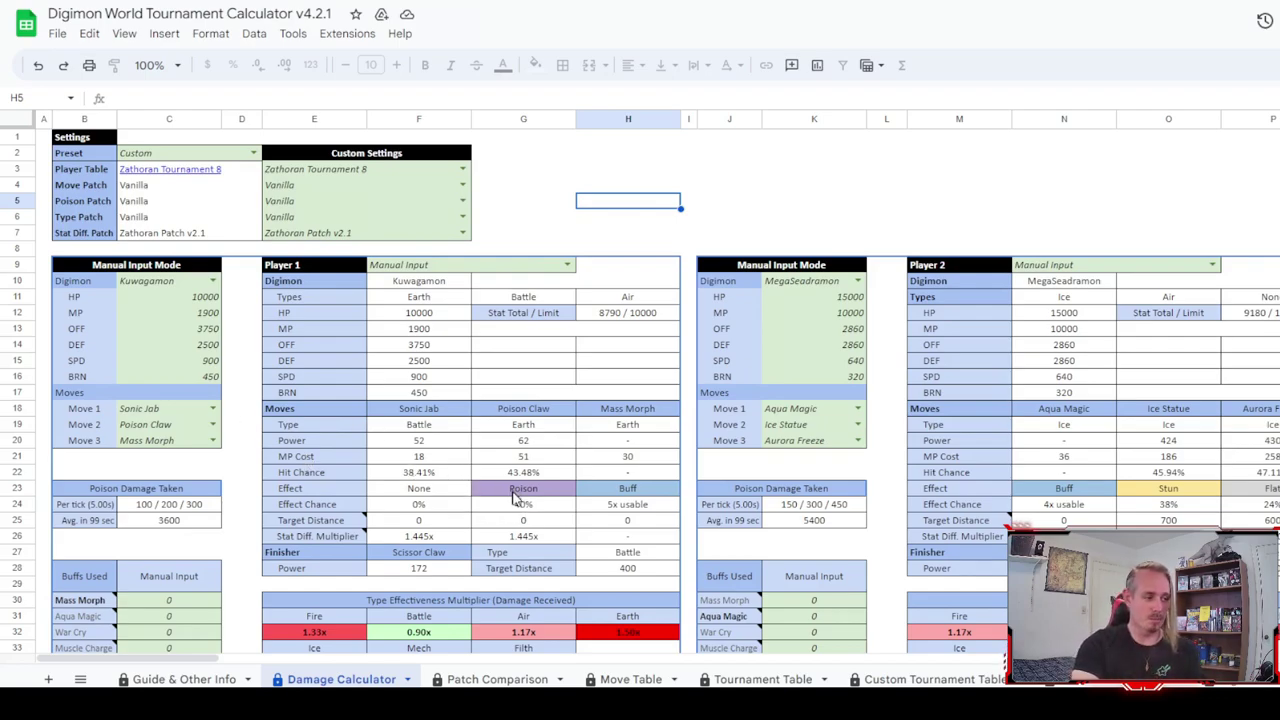
# - Review the damage tables and select the tournament entrant with Machinedramon as Player 2
pyautogui.scroll(-3, 522, 506)
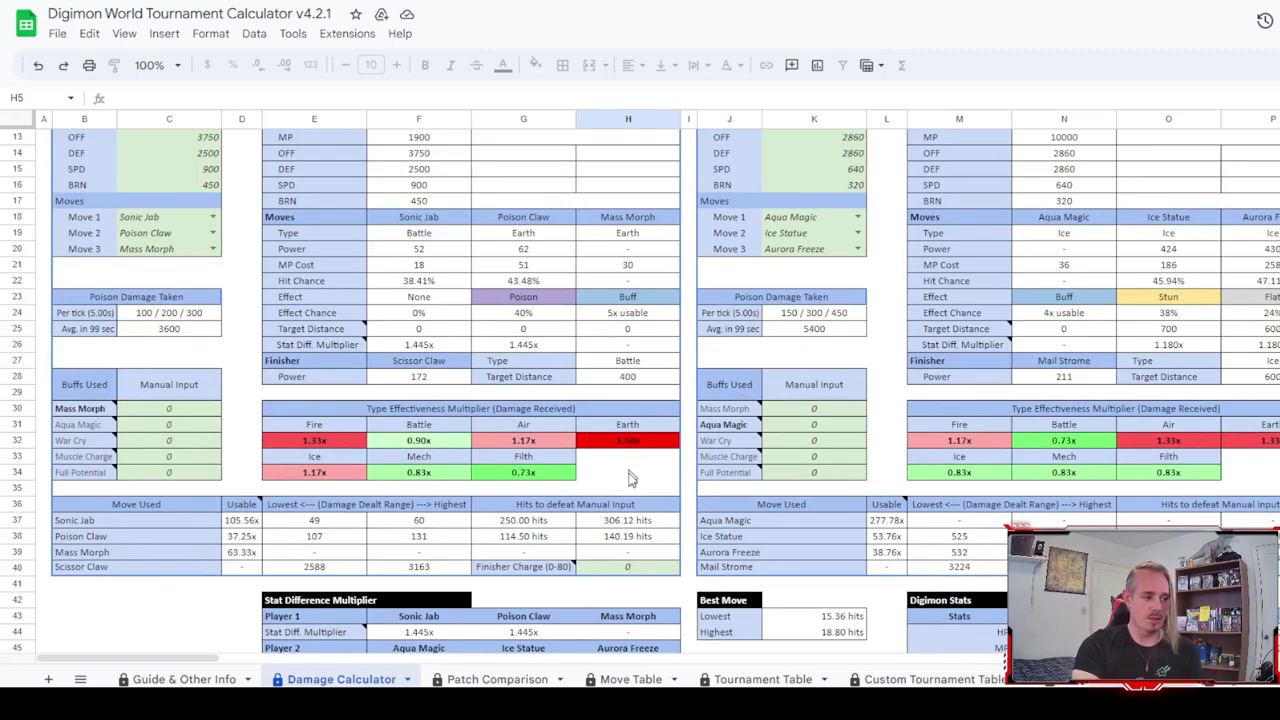
pyautogui.scroll(-2, 615, 497)
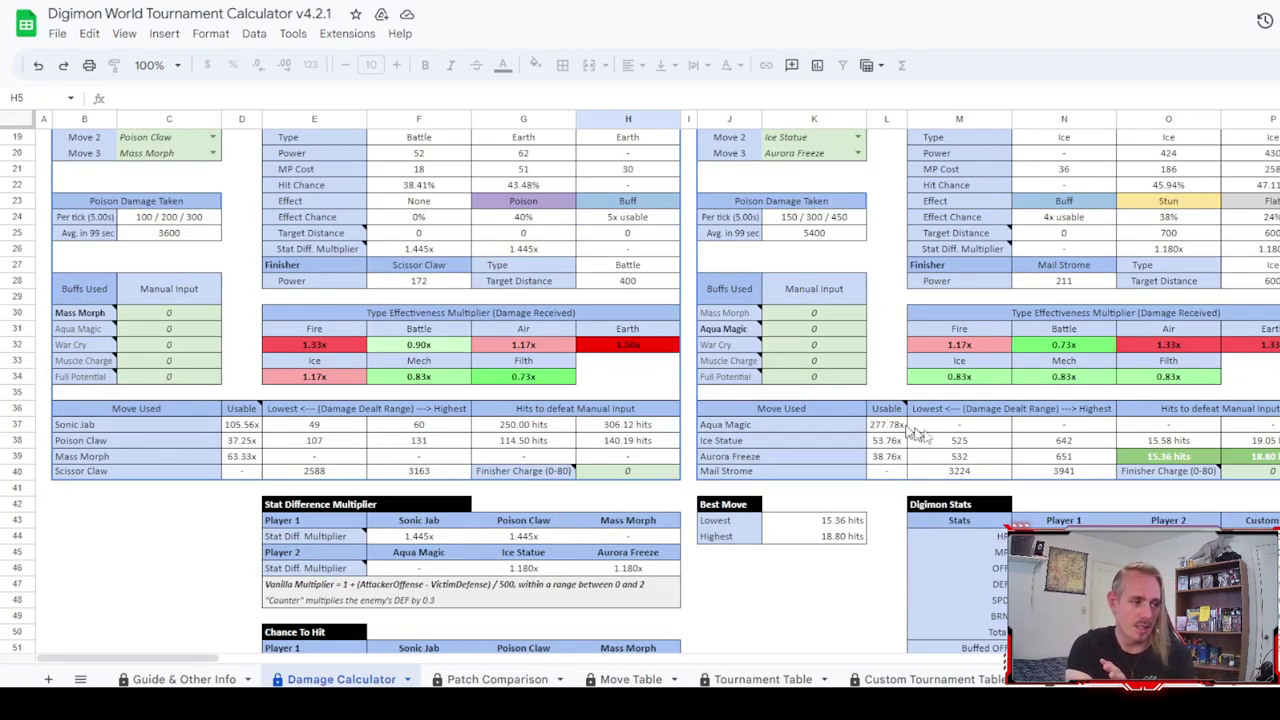
pyautogui.scroll(2, 975, 450)
pyautogui.scroll(4, 975, 450)
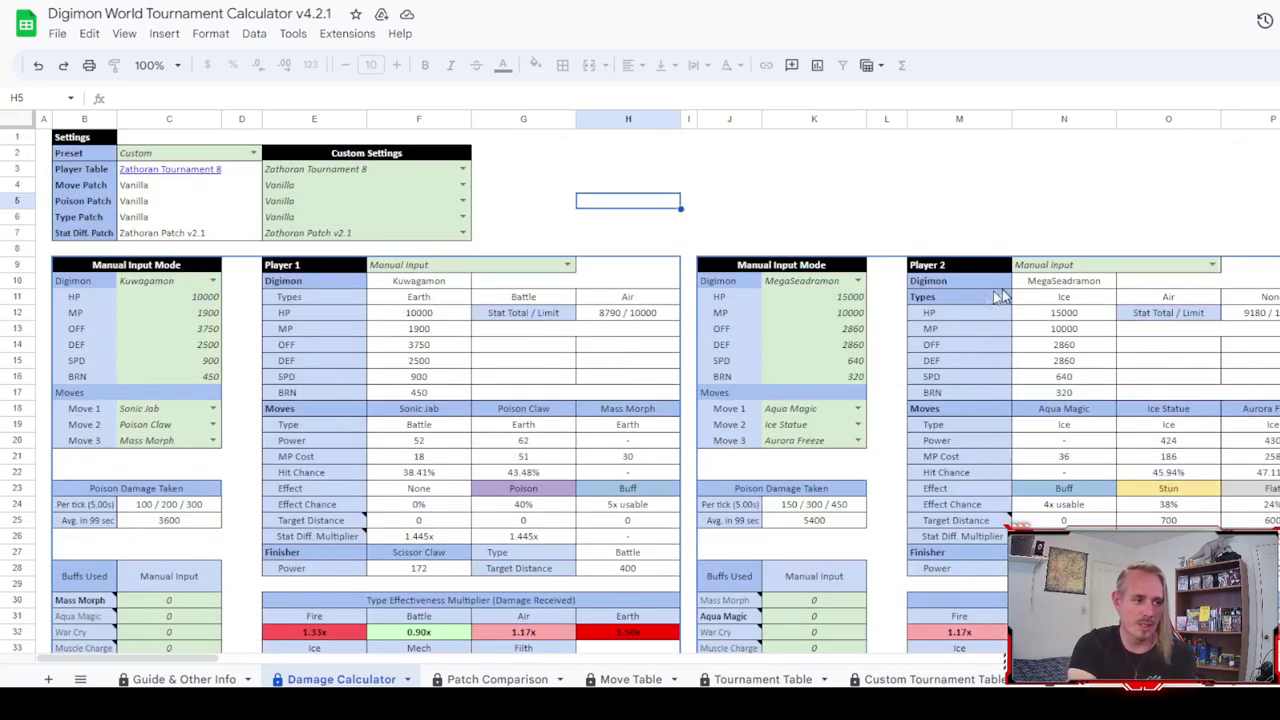
pyautogui.click(1064, 266)
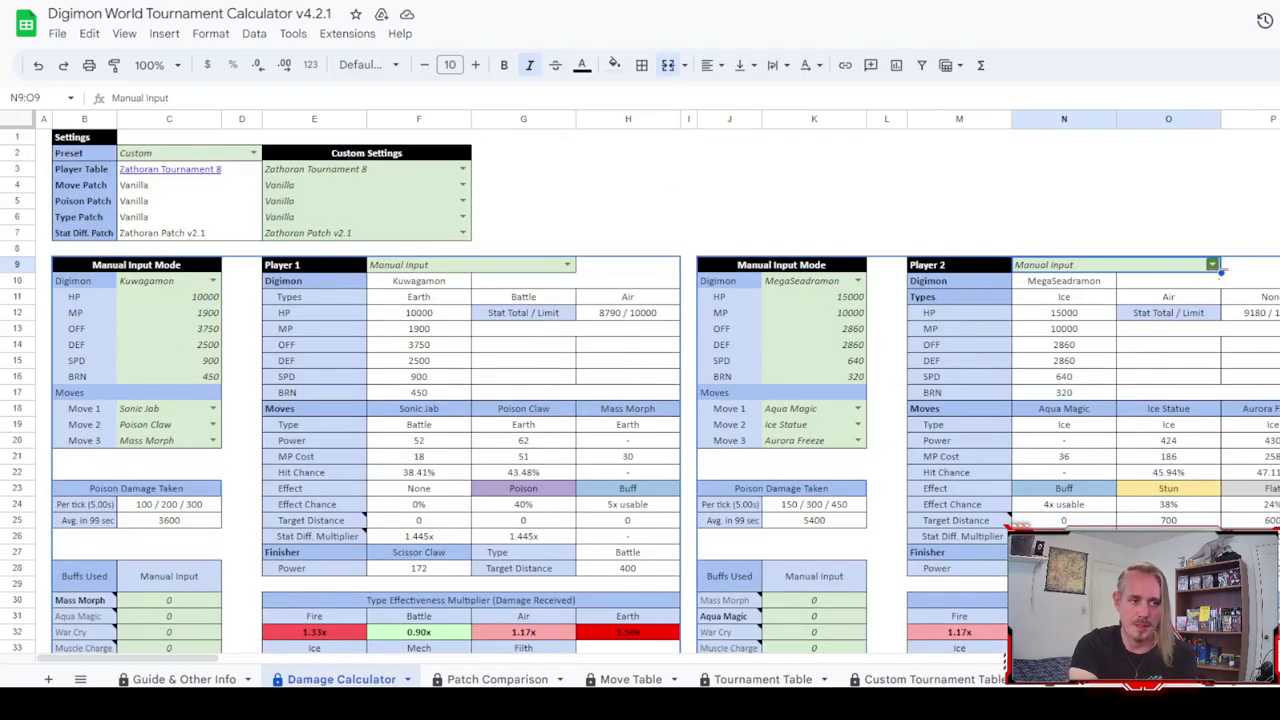
pyautogui.click(1212, 266)
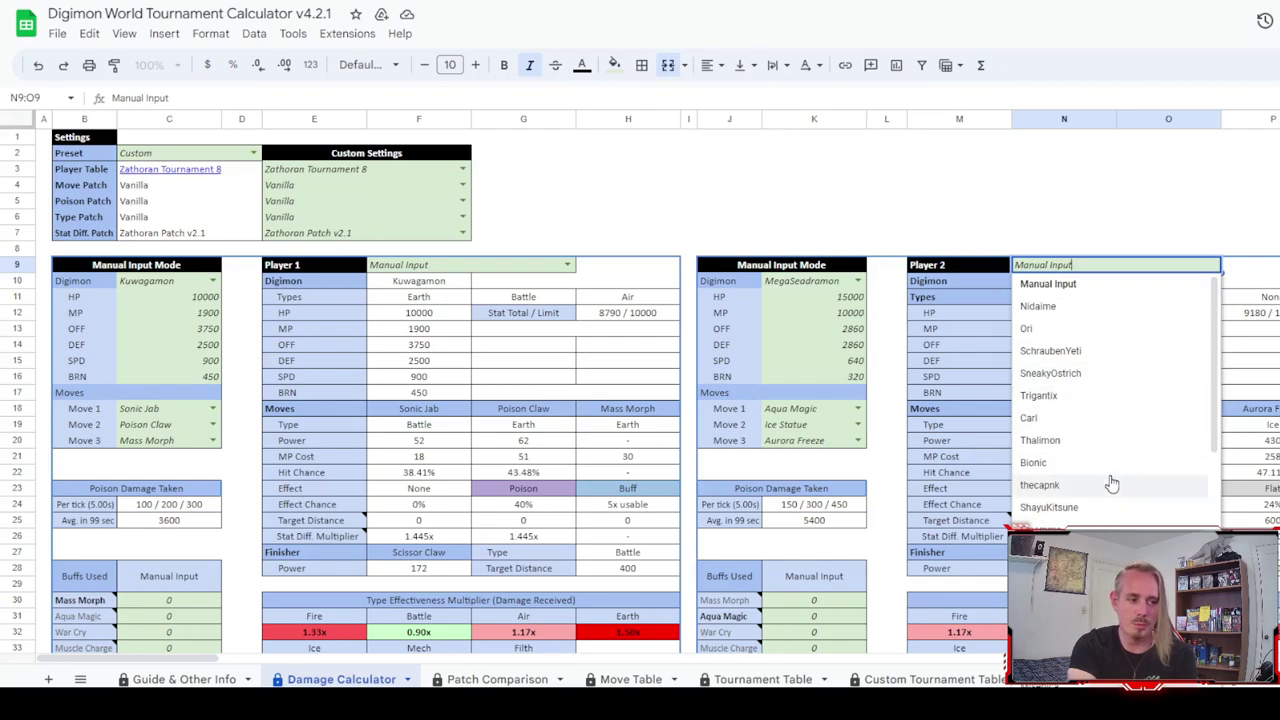
pyautogui.click(1060, 307)
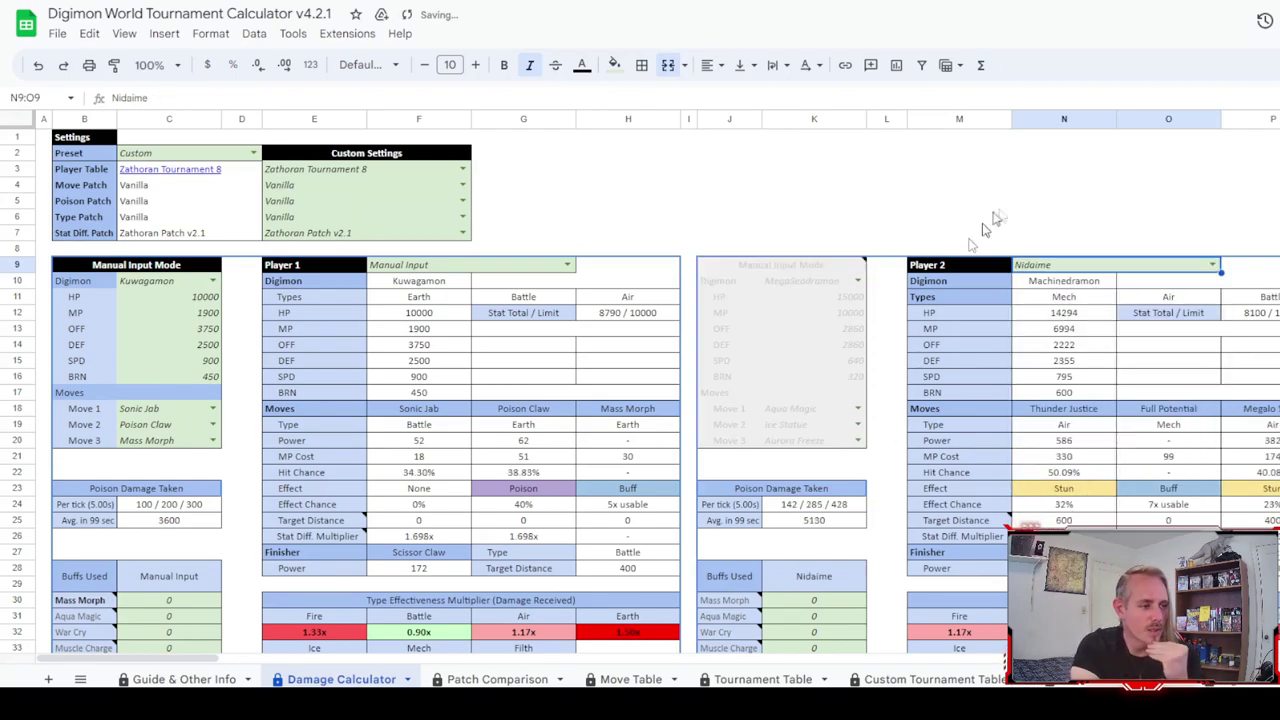
pyautogui.scroll(-2, 1166, 204)
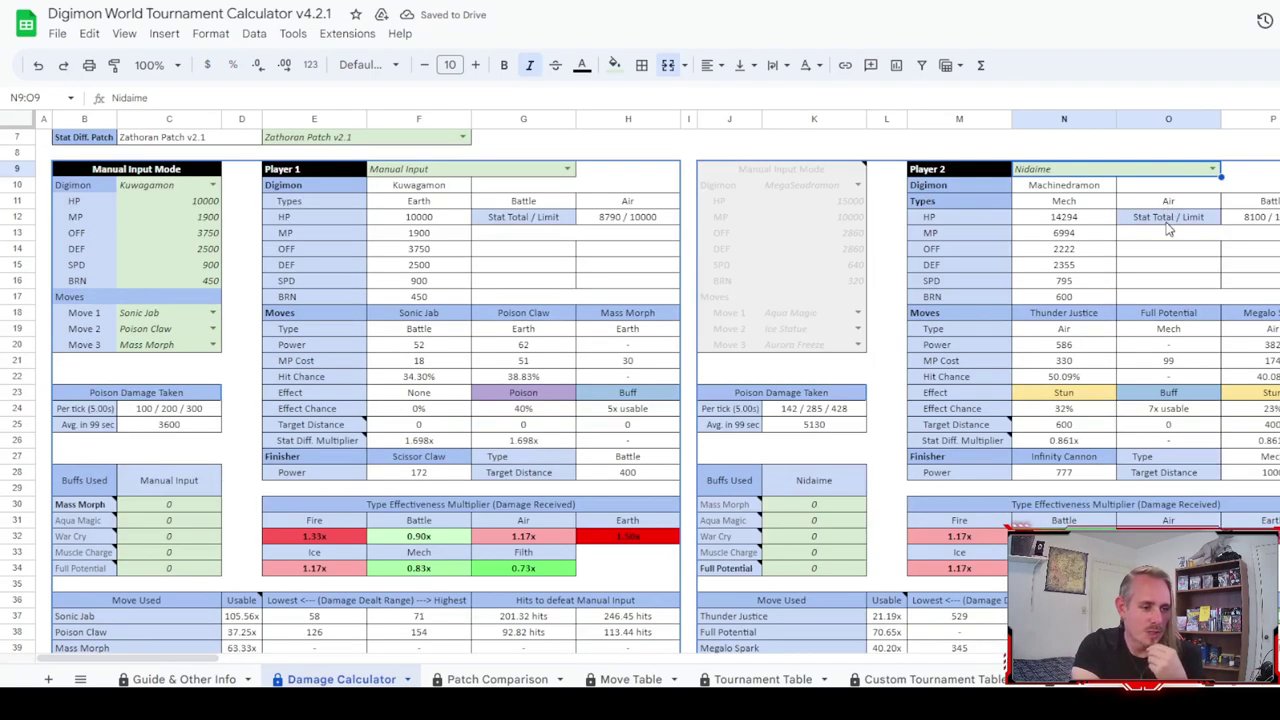
# - Set Player 1's Mass Morph buff uses to 4
pyautogui.scroll(-2, 1168, 229)
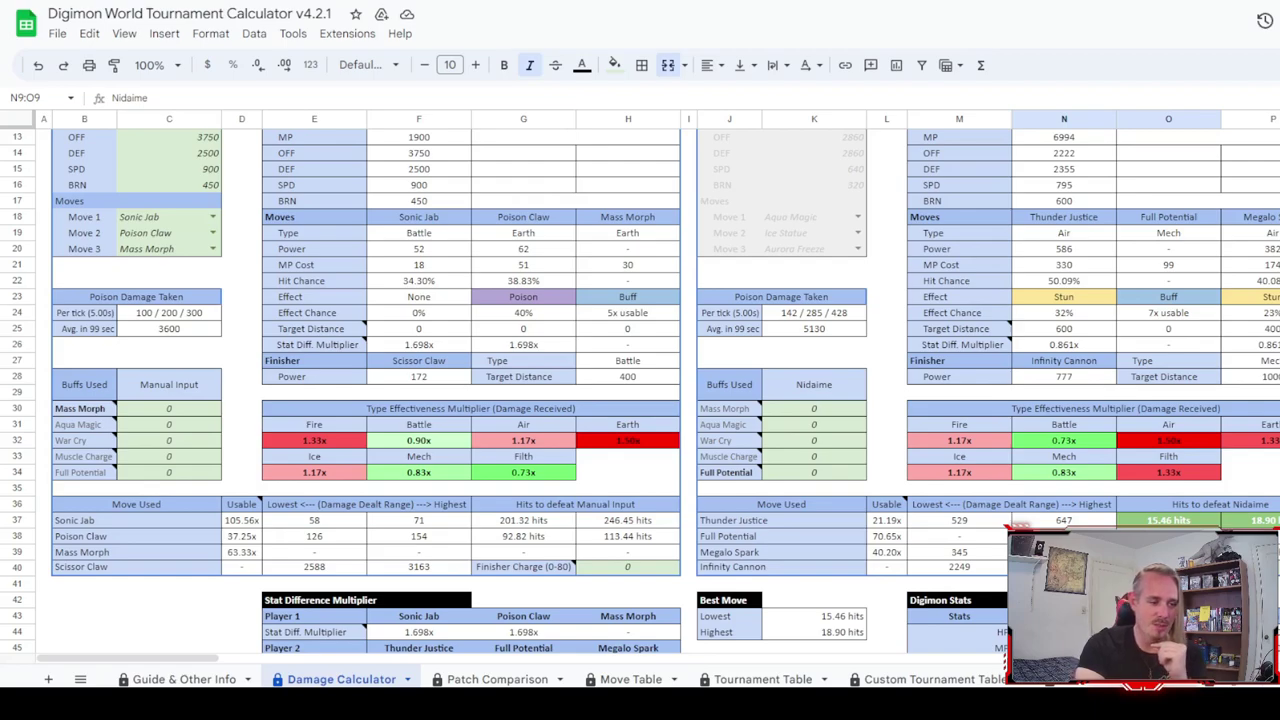
pyautogui.scroll(-2, 640, 390)
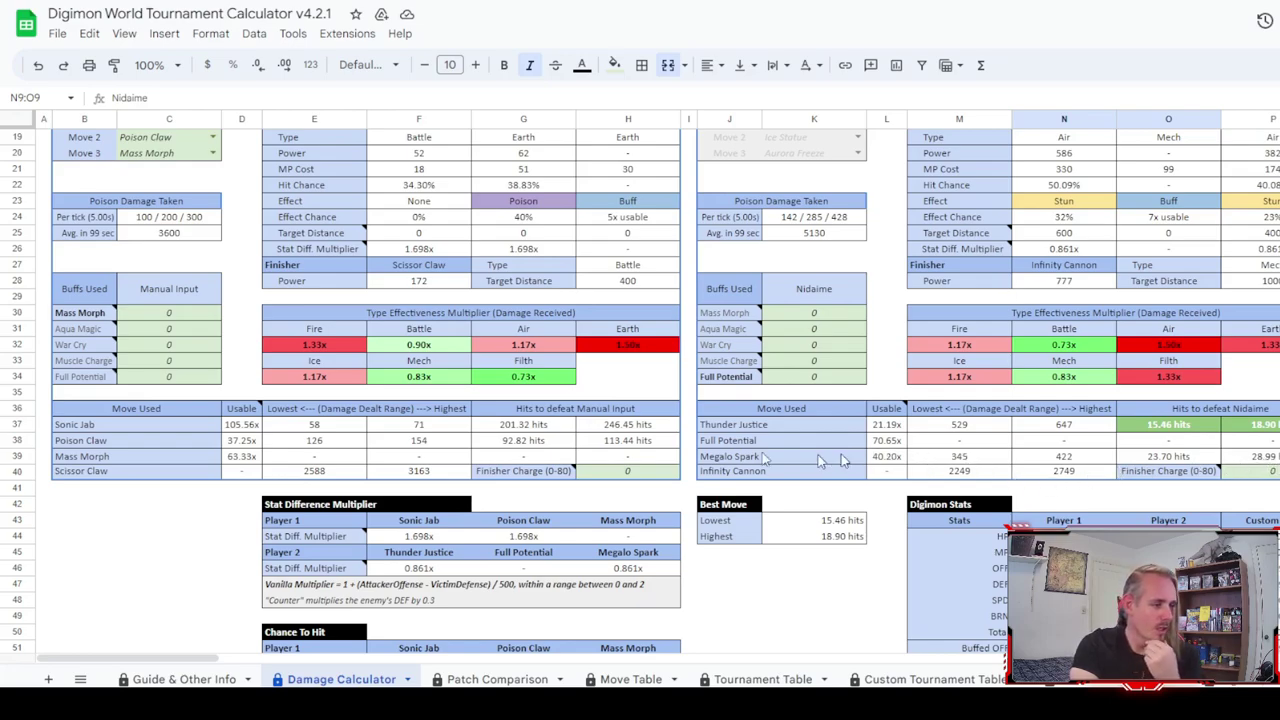
pyautogui.click(170, 311)
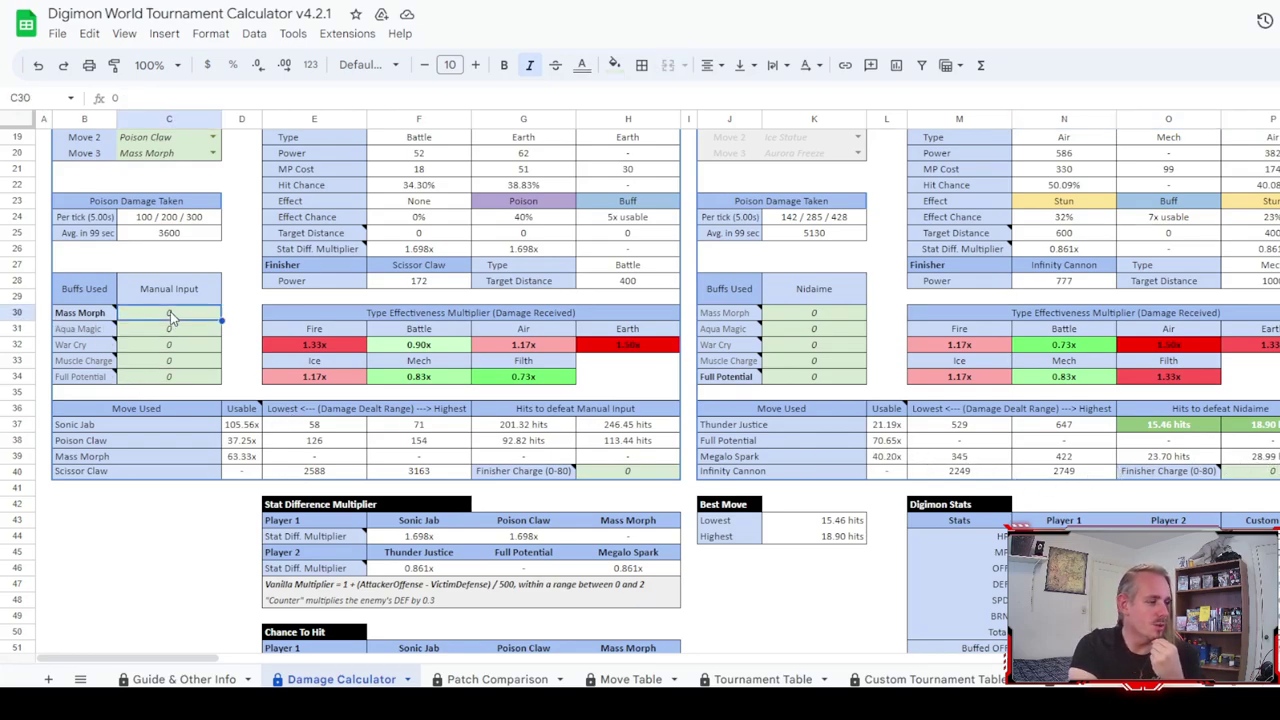
pyautogui.doubleClick(170, 311)
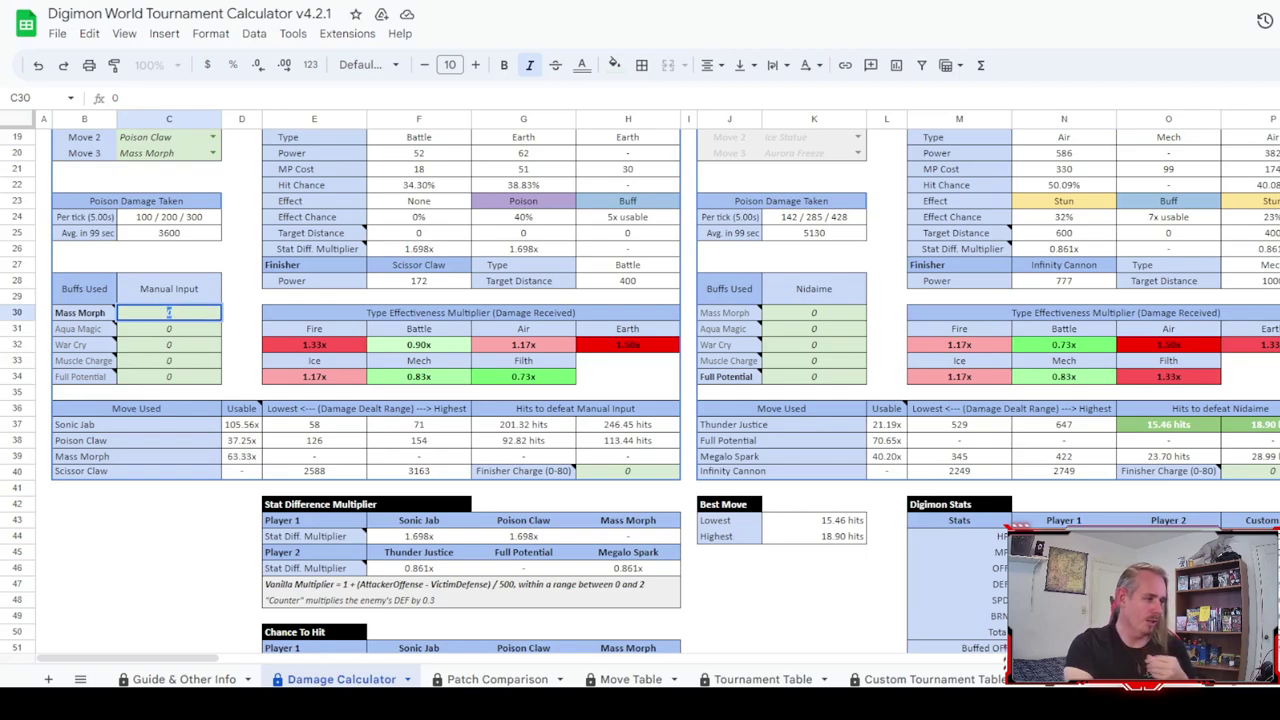
pyautogui.write('4')
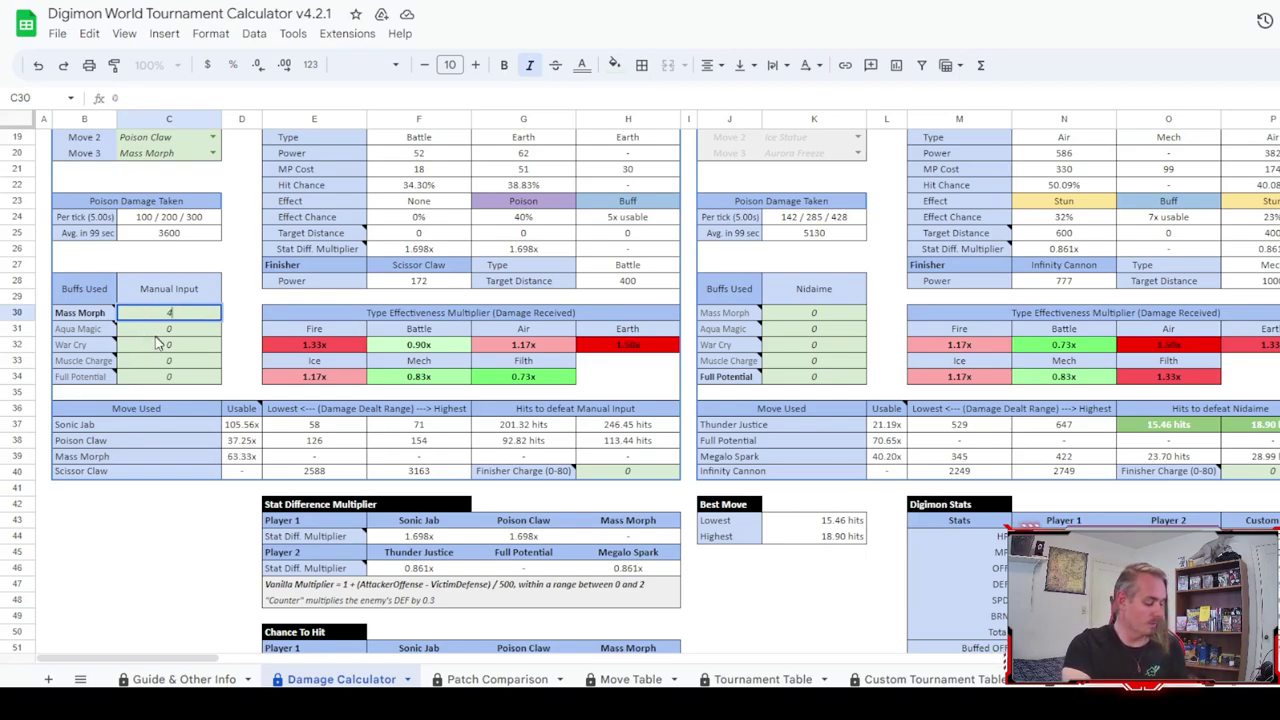
pyautogui.press('Return')
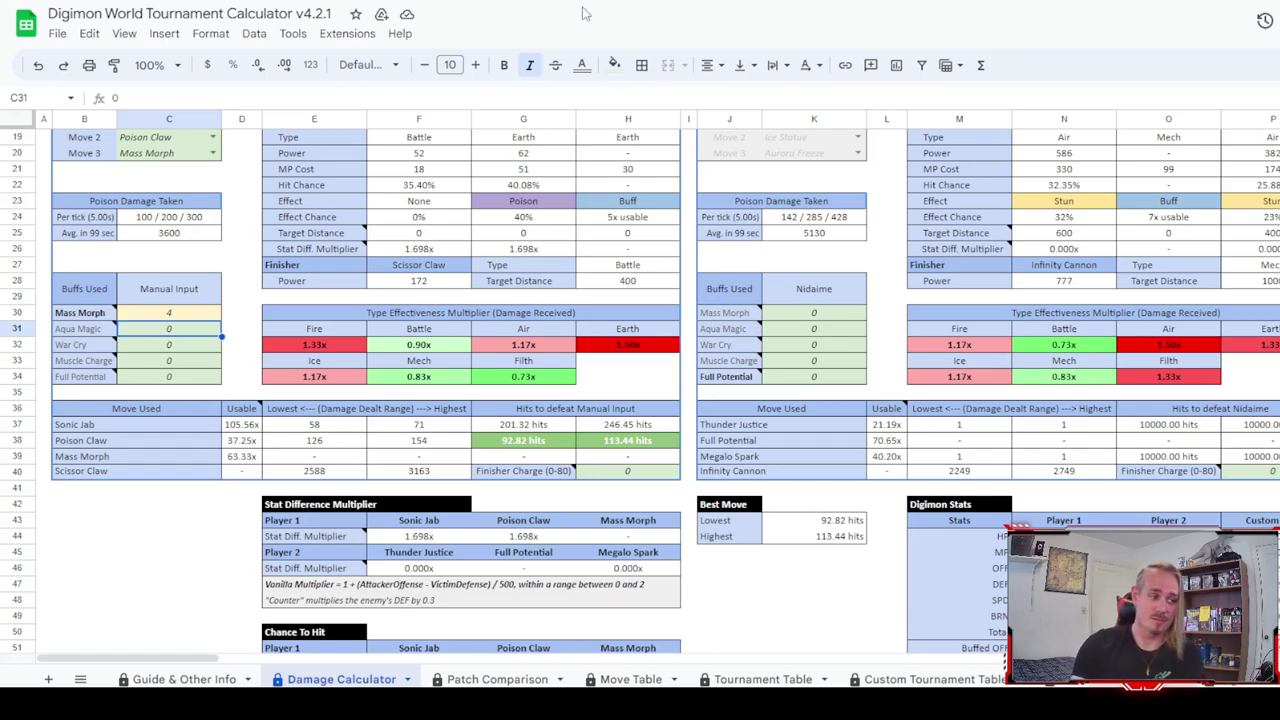
# - Try Player 2's Full Potential buff at 1, 3 and 5 uses against Player 1's four Mass Morph uses
pyautogui.click(816, 379)
pyautogui.press('BackSpace')
pyautogui.write('1')
pyautogui.press('Return')
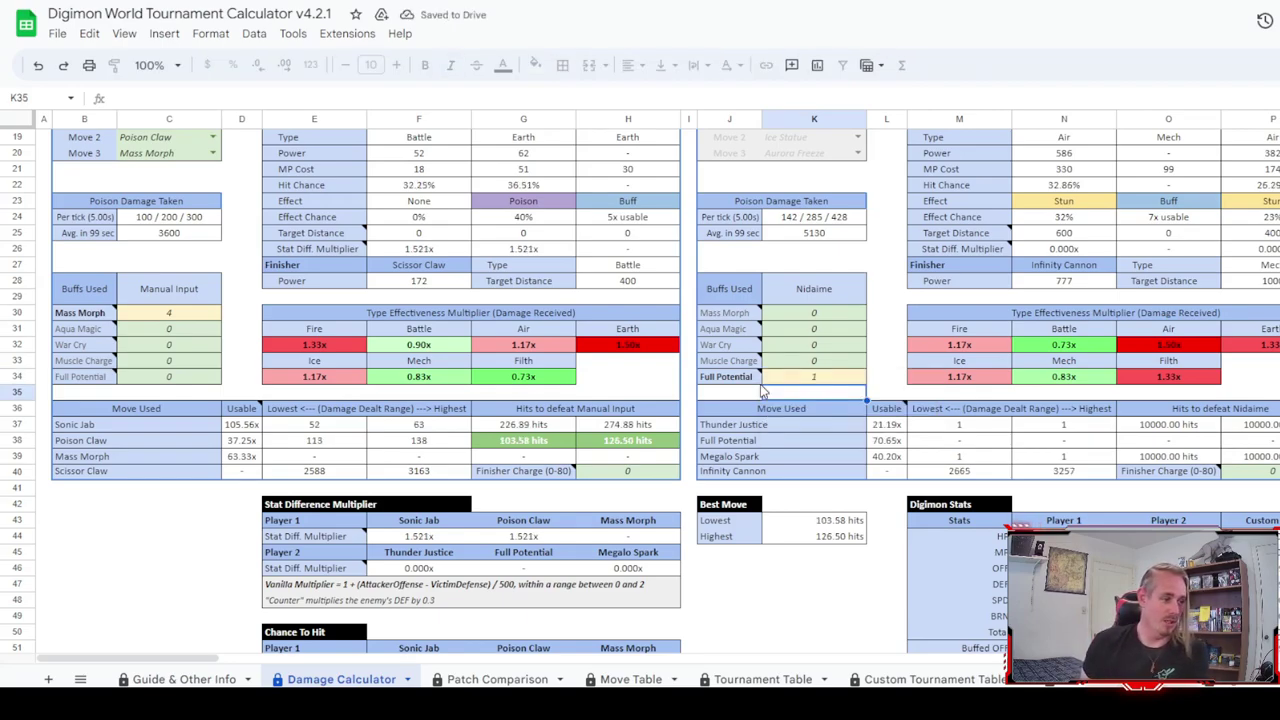
pyautogui.click(838, 377)
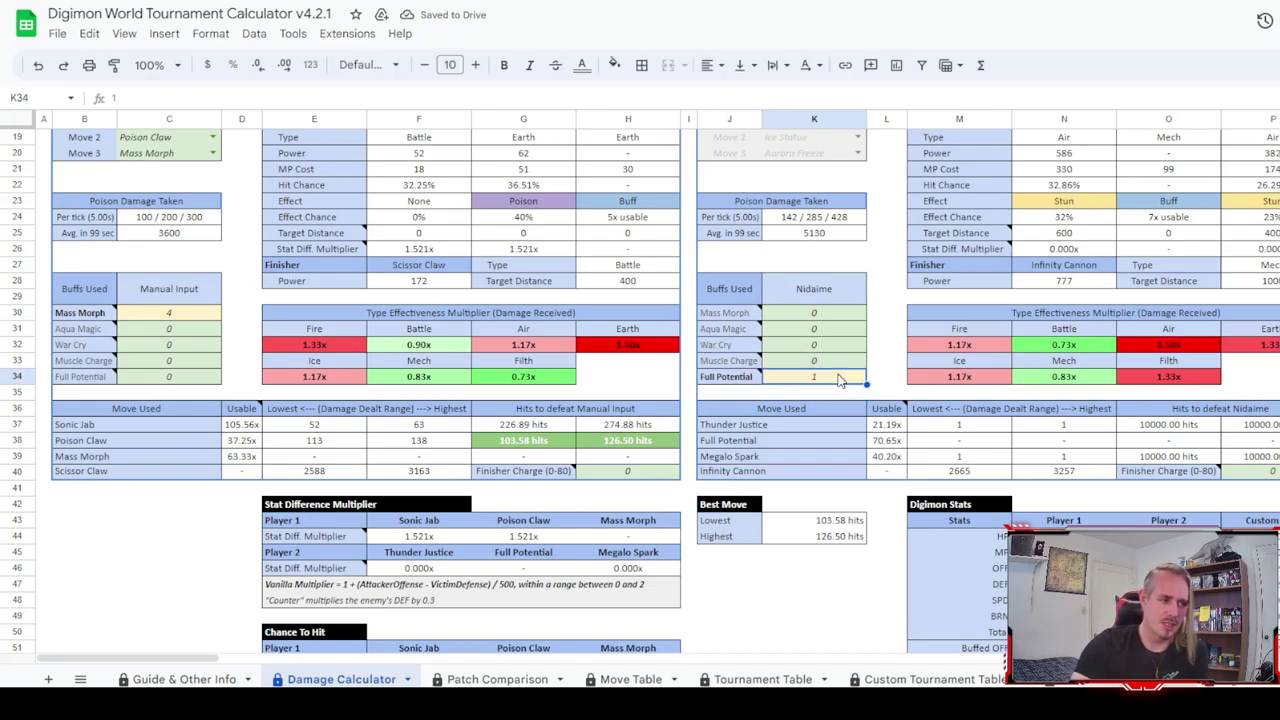
pyautogui.write('3')
pyautogui.press('Return')
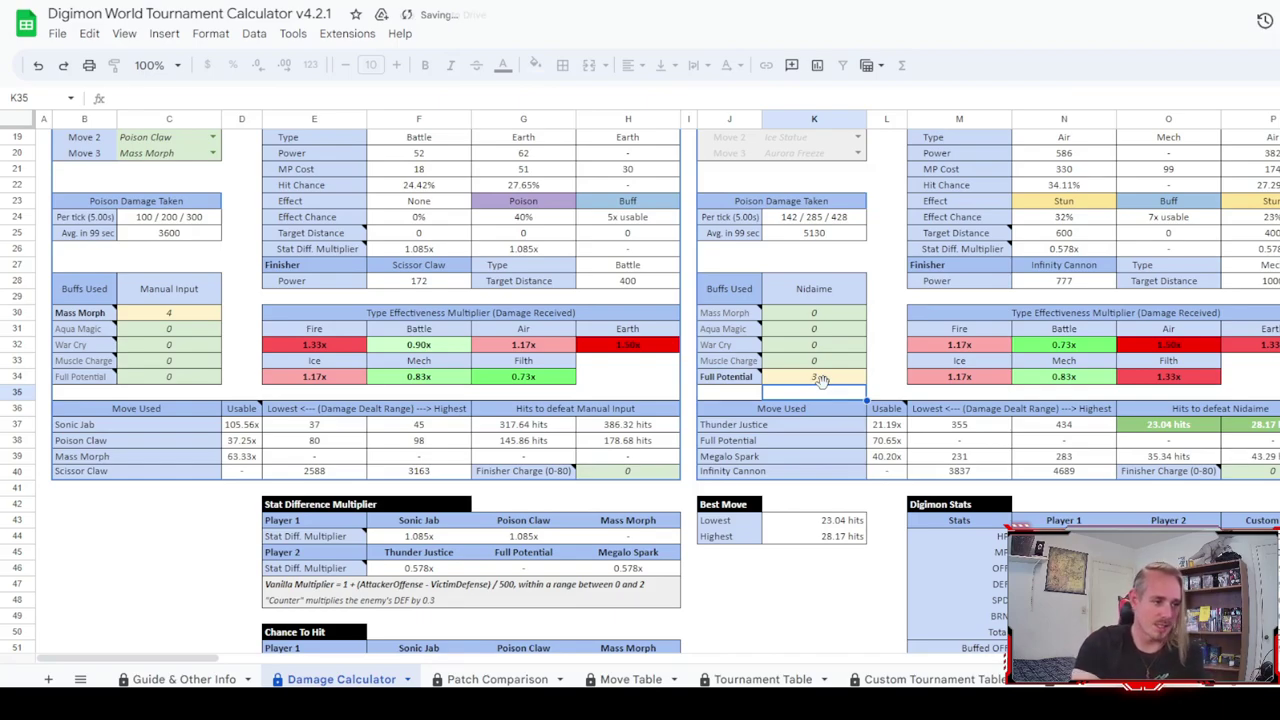
pyautogui.click(818, 379)
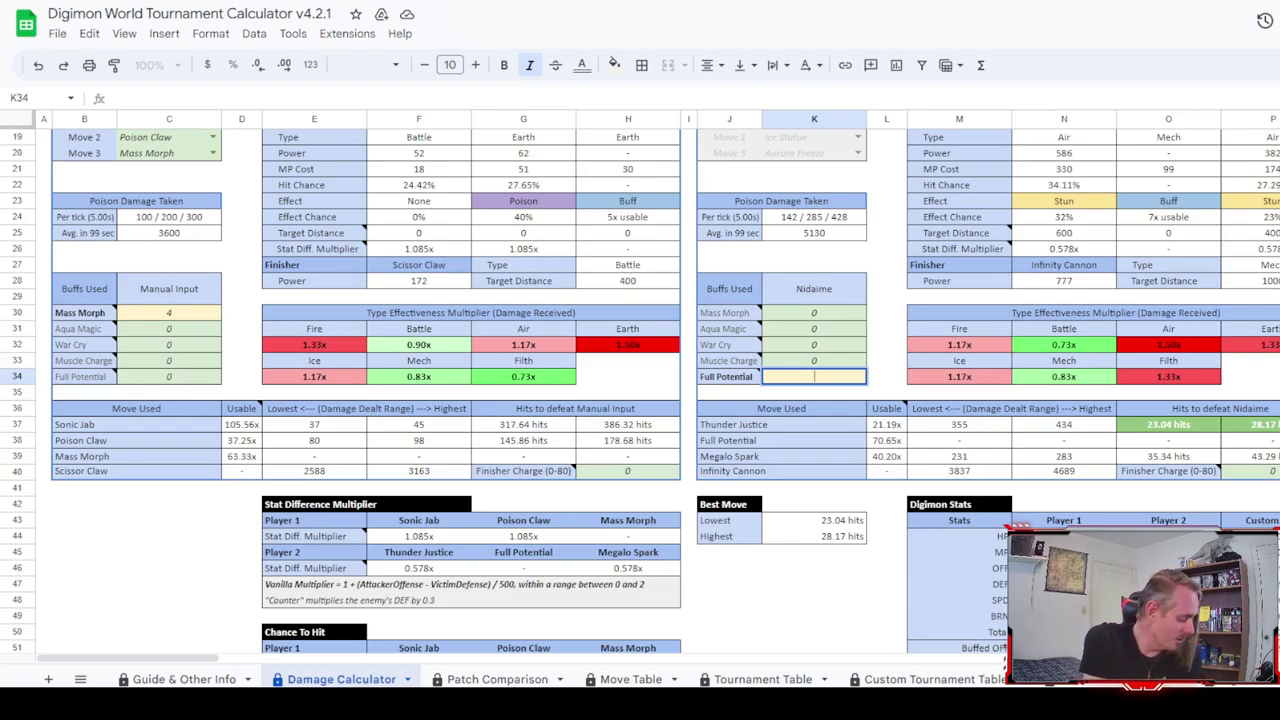
pyautogui.write('5')
pyautogui.press('Return')
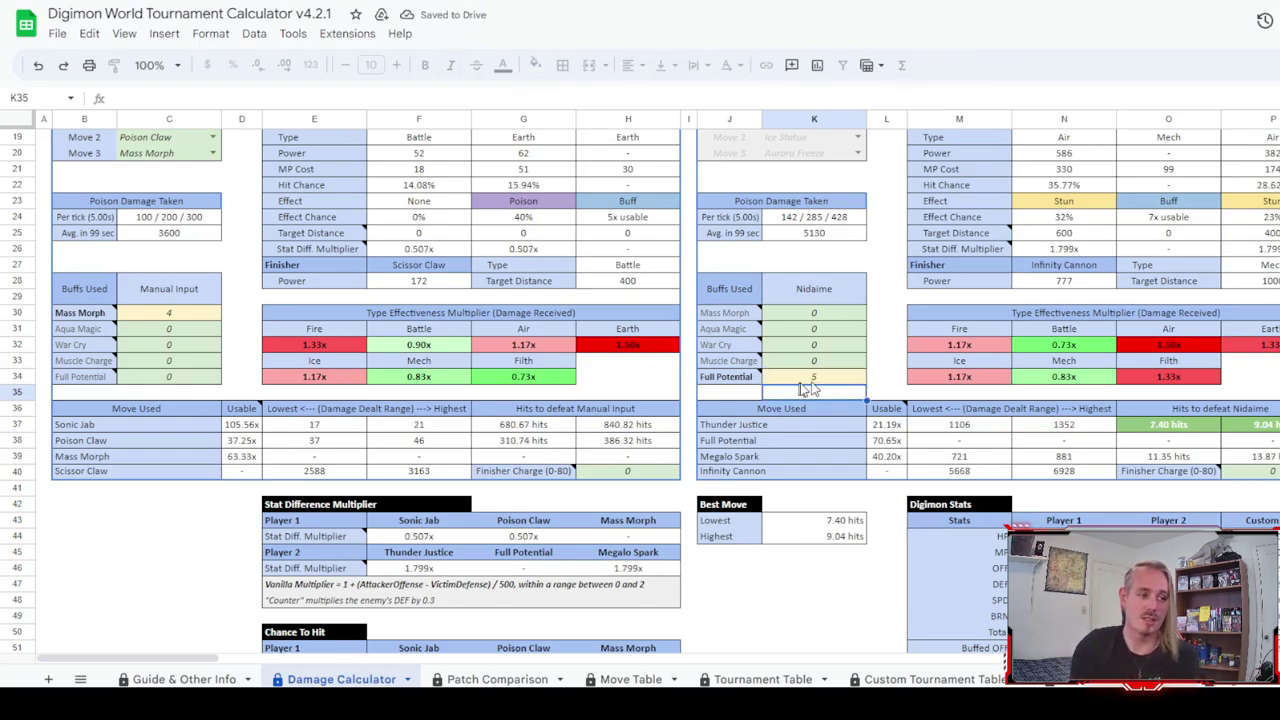
# - Switch Player 2 to the entrant with Kabuterimon and then to the entrant with Kunemon
pyautogui.scroll(5, 850, 400)
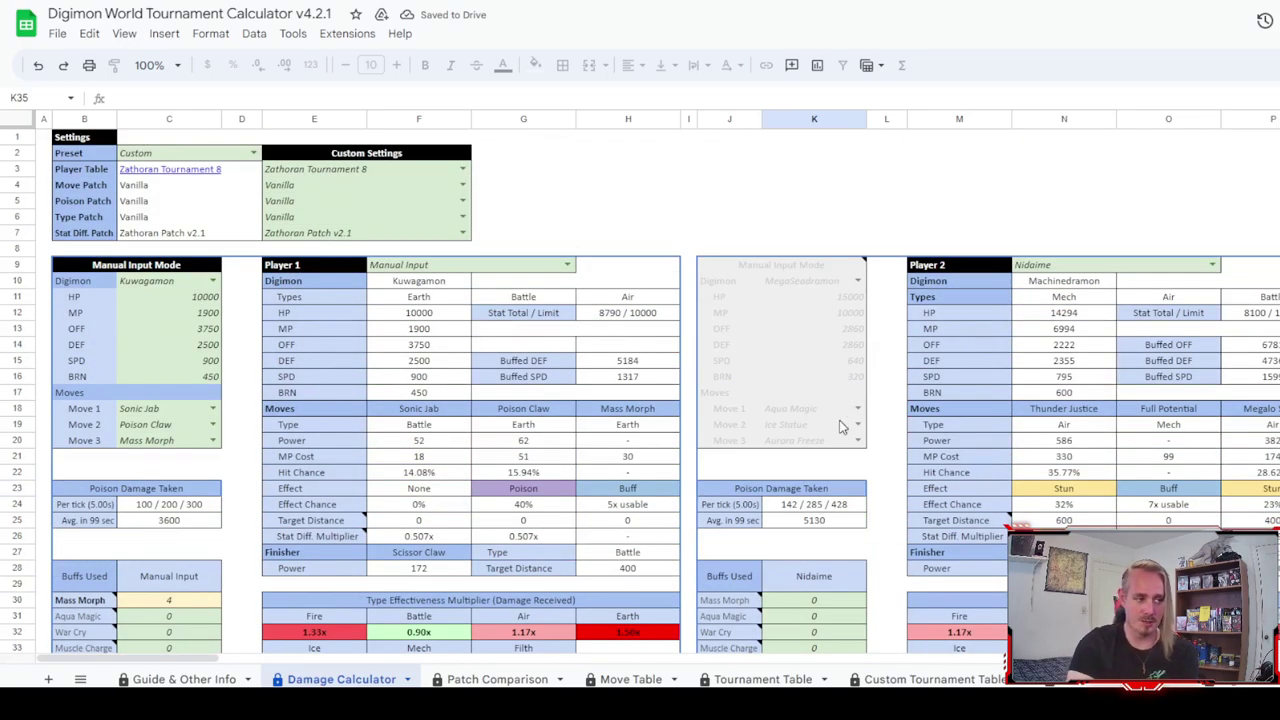
pyautogui.click(1105, 267)
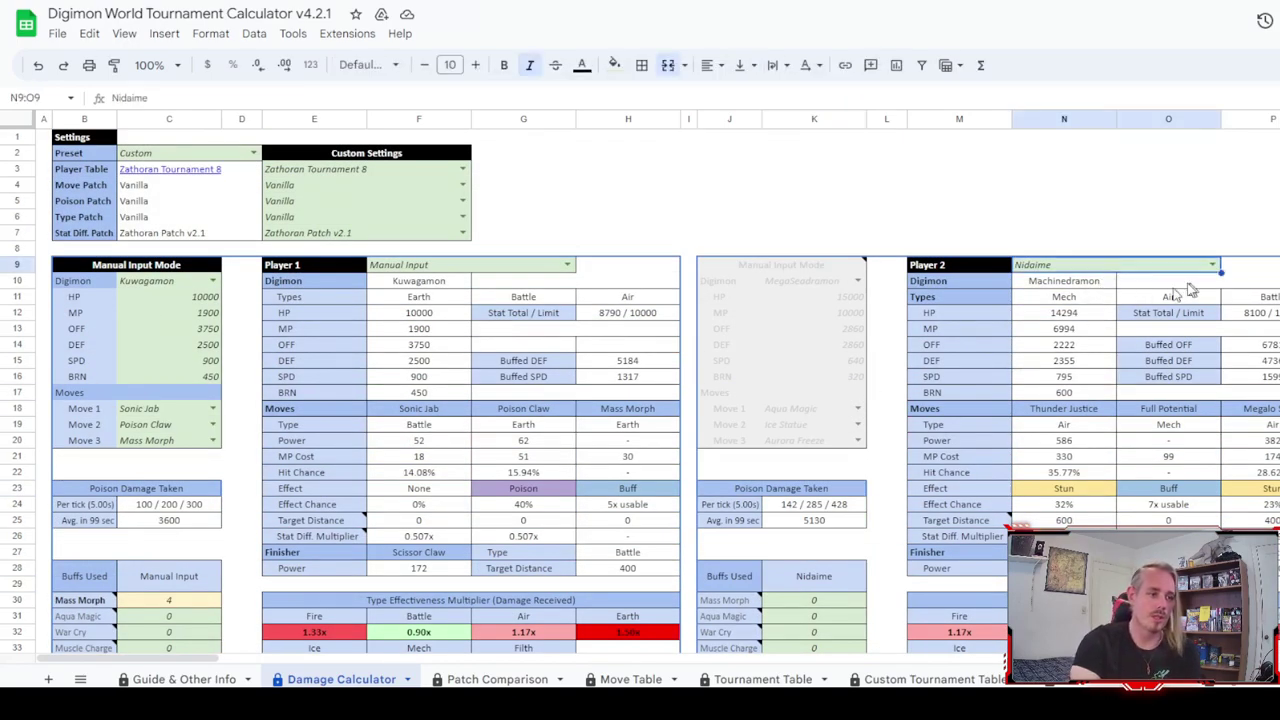
pyautogui.click(1212, 266)
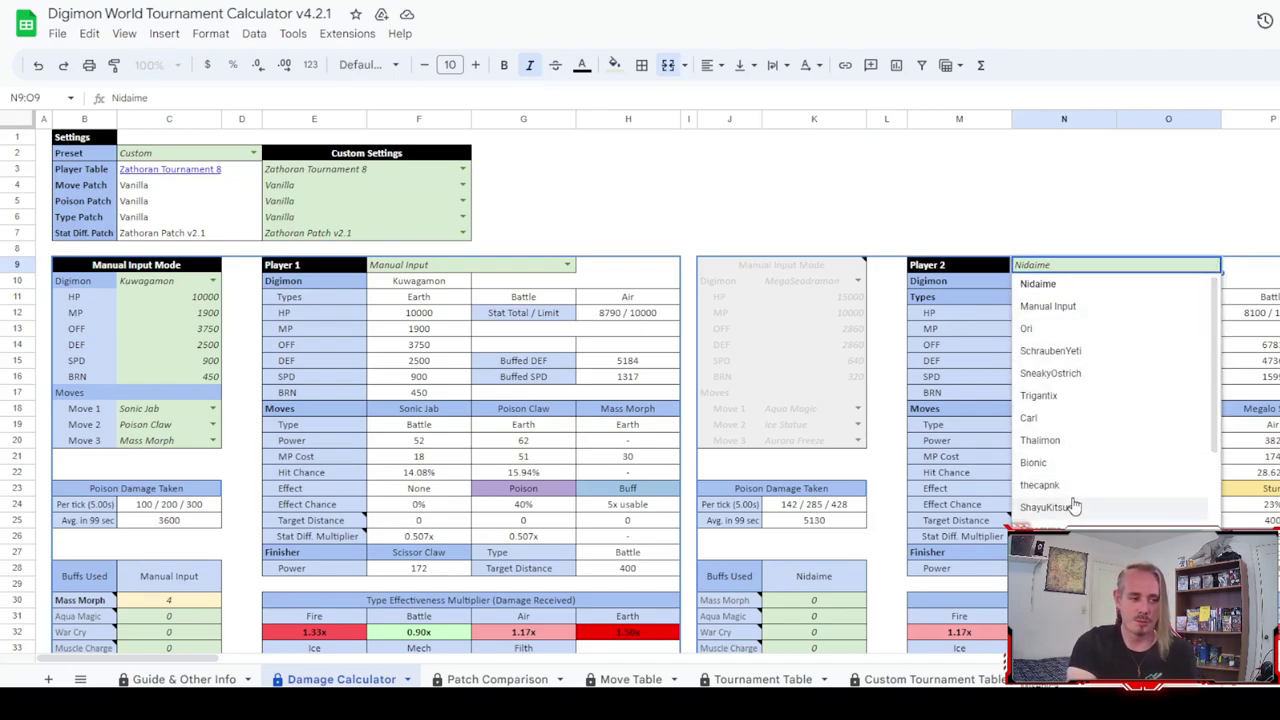
pyautogui.scroll(-3, 1095, 515)
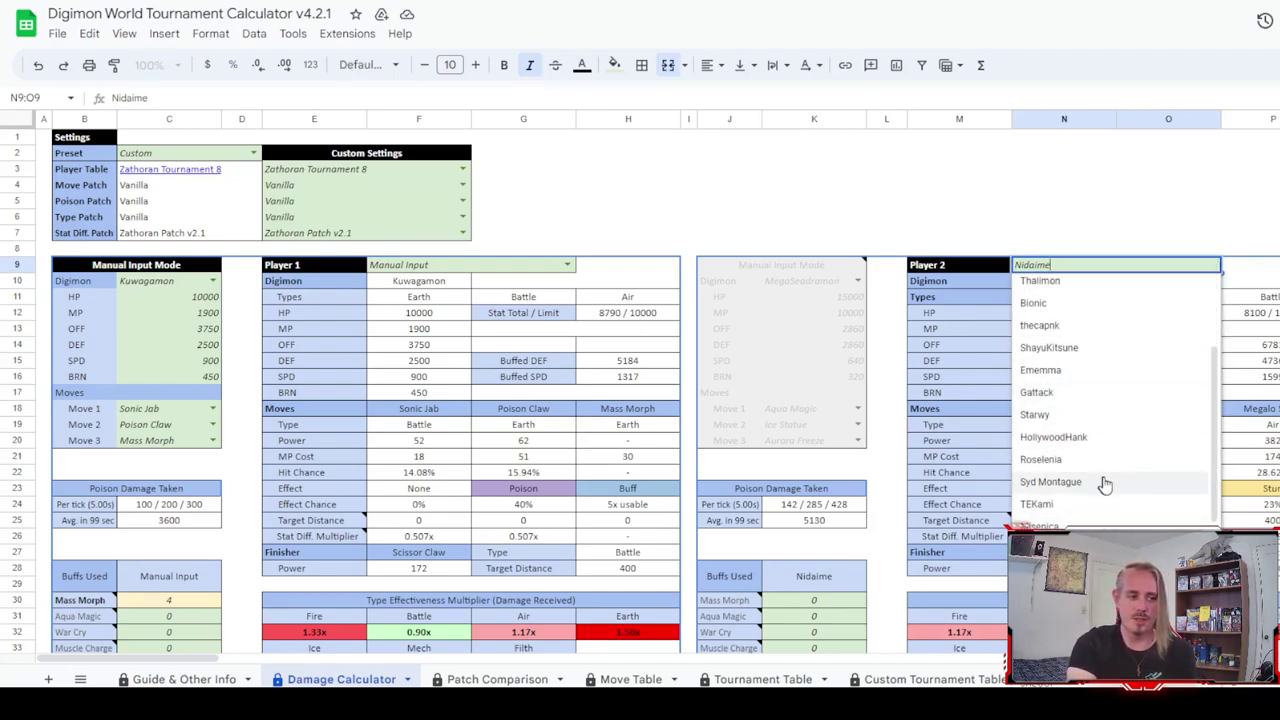
pyautogui.click(1105, 482)
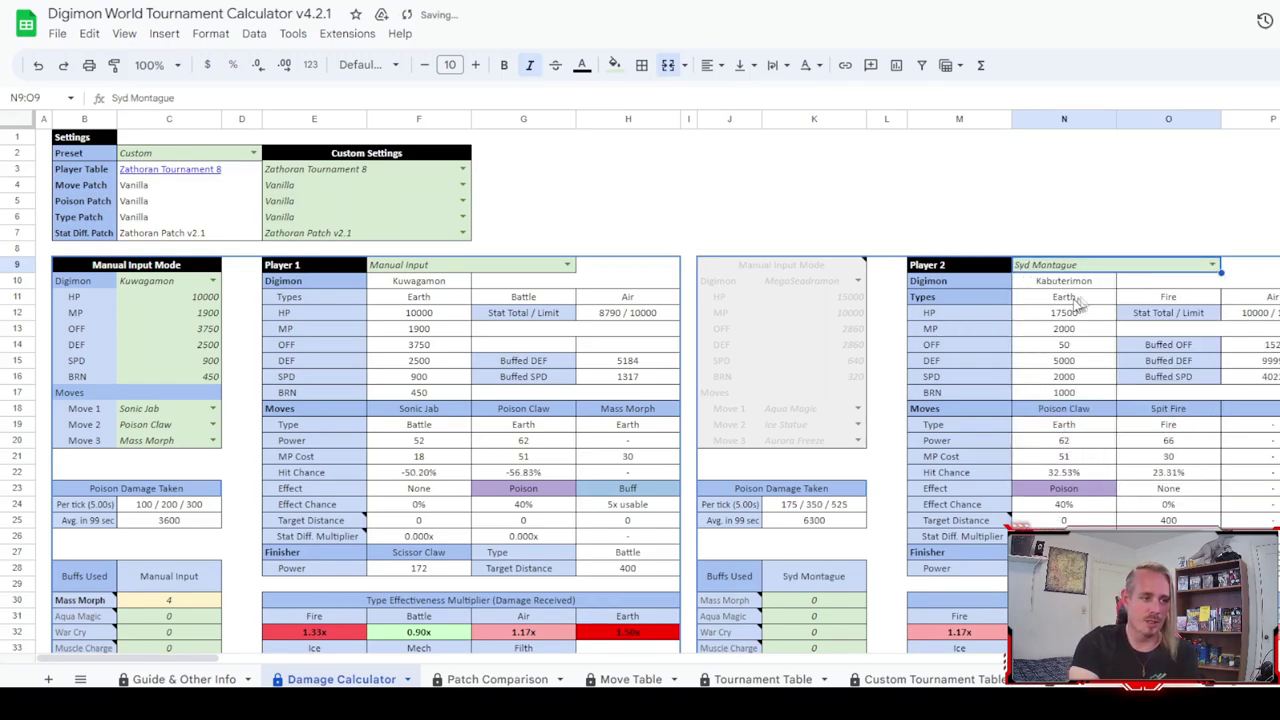
pyautogui.click(1212, 265)
pyautogui.click(1110, 347)
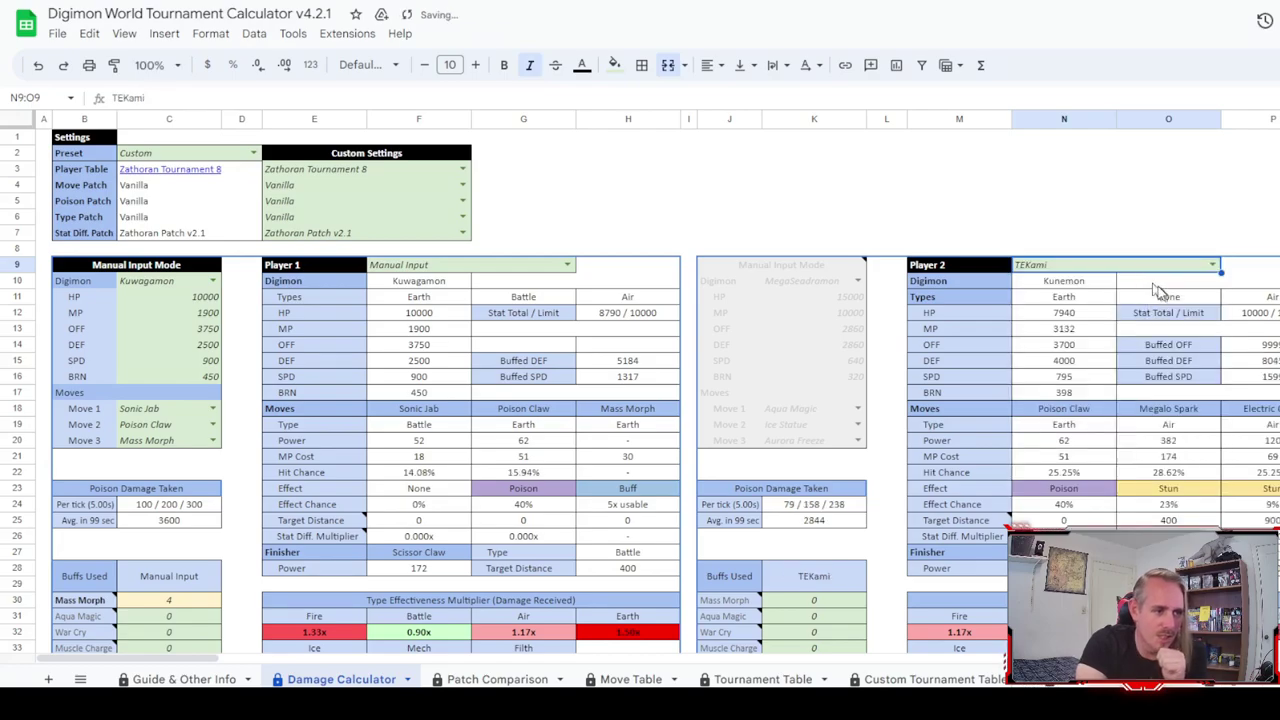
# - Reset Player 2's Full Potential buff uses to 0 for the Kunemon entrant
pyautogui.scroll(-2, 1200, 318)
pyautogui.scroll(-2, 1168, 350)
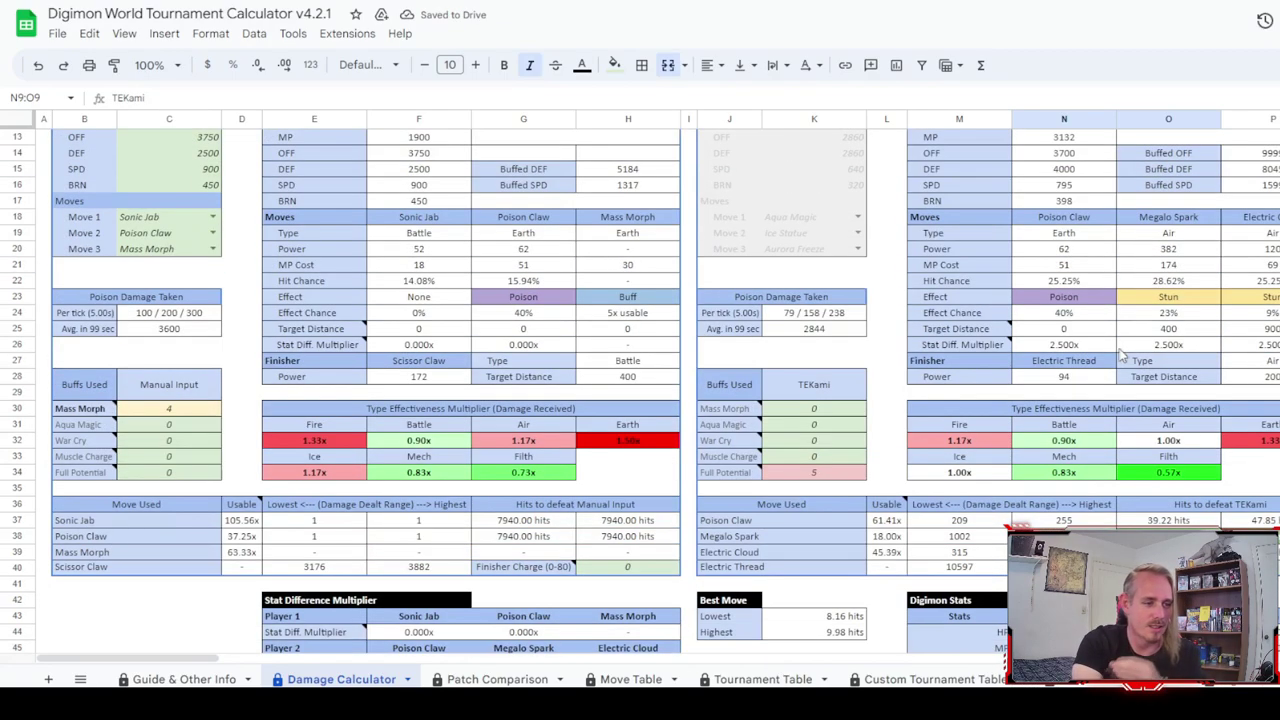
pyautogui.click(842, 476)
pyautogui.press('Return')
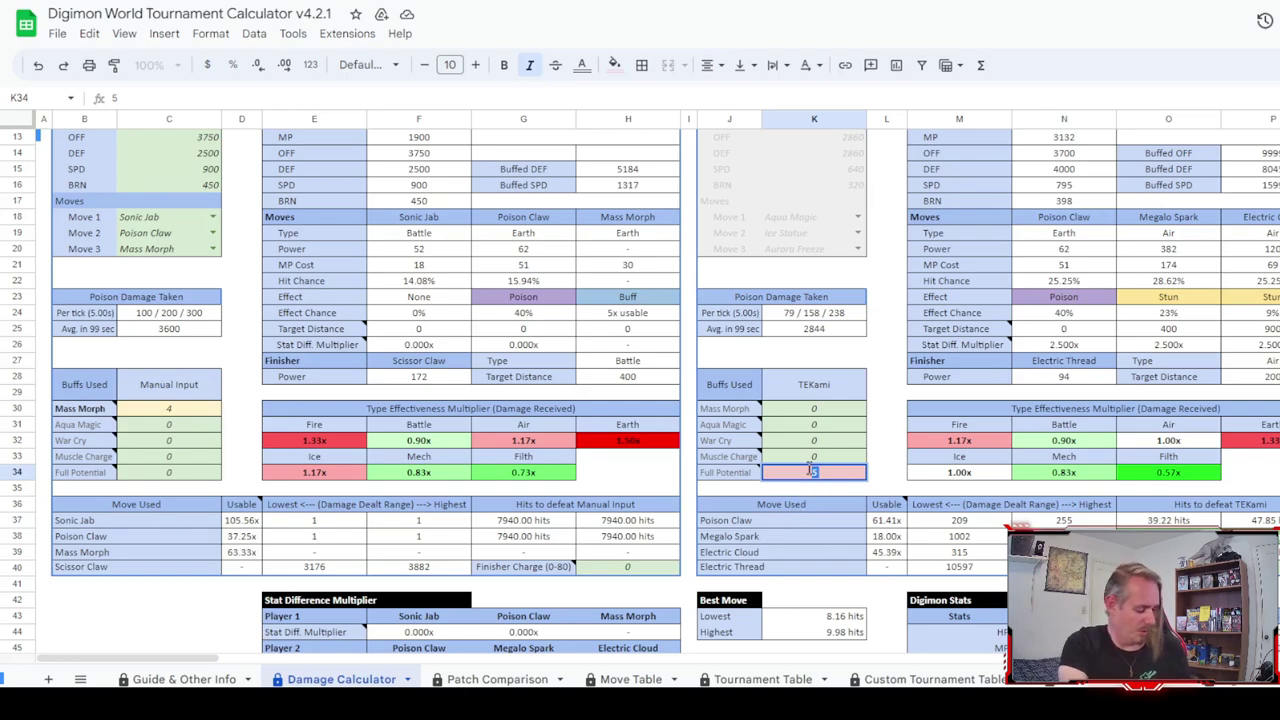
pyautogui.click(898, 480)
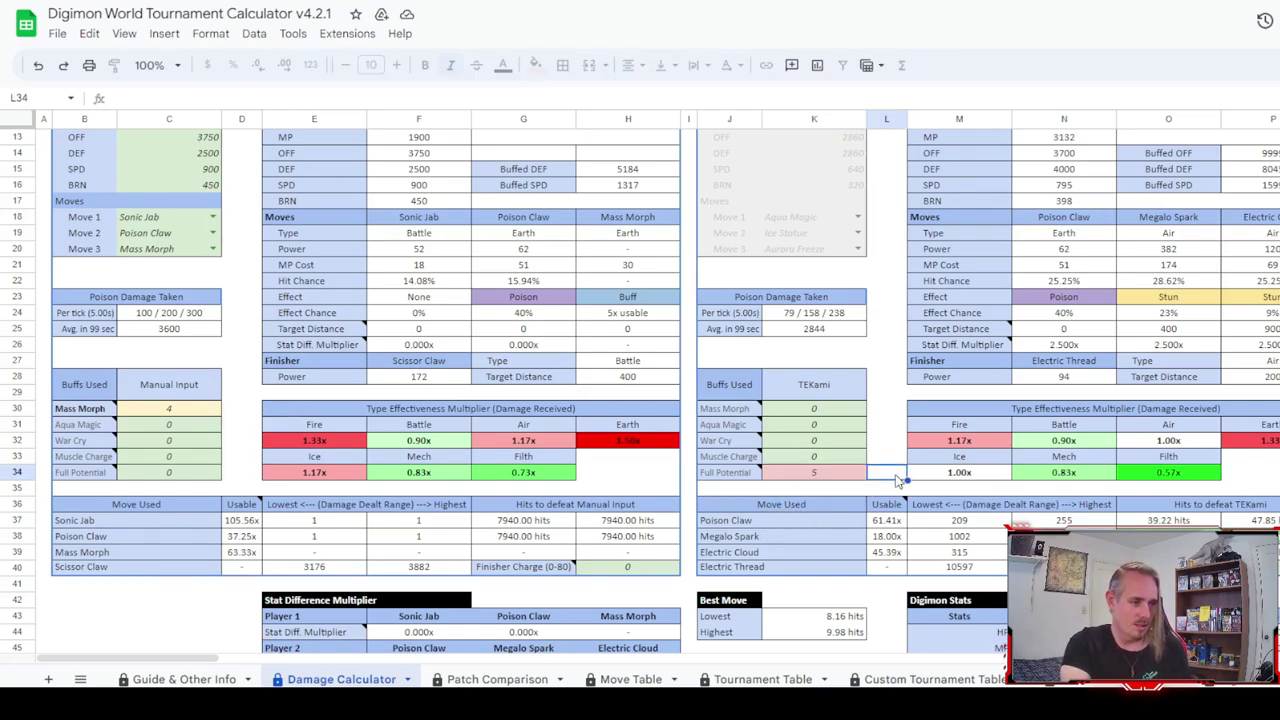
pyautogui.press('Left')
pyautogui.write('0')
pyautogui.press('Return')
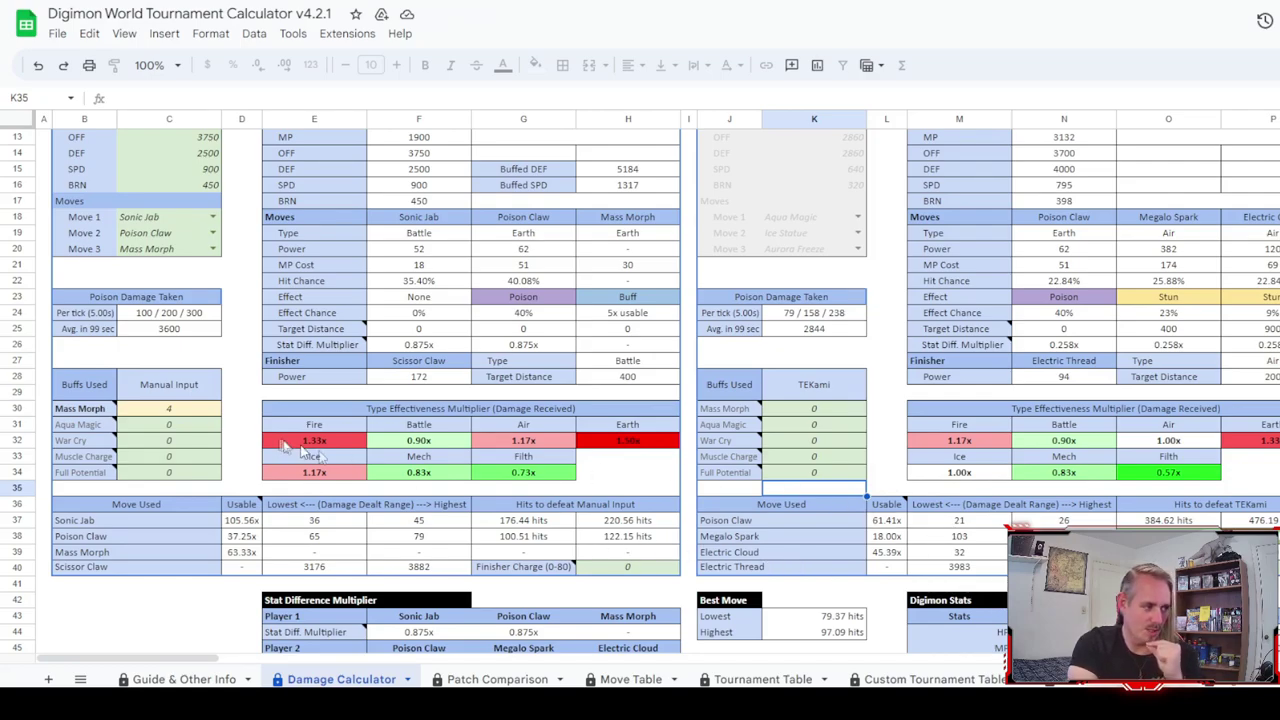
# - Examine the damage ranges, hit chances, type multipliers and stat comparison between Kuwagamon and Kunemon
pyautogui.scroll(2, 340, 458)
pyautogui.scroll(-2, 945, 540)
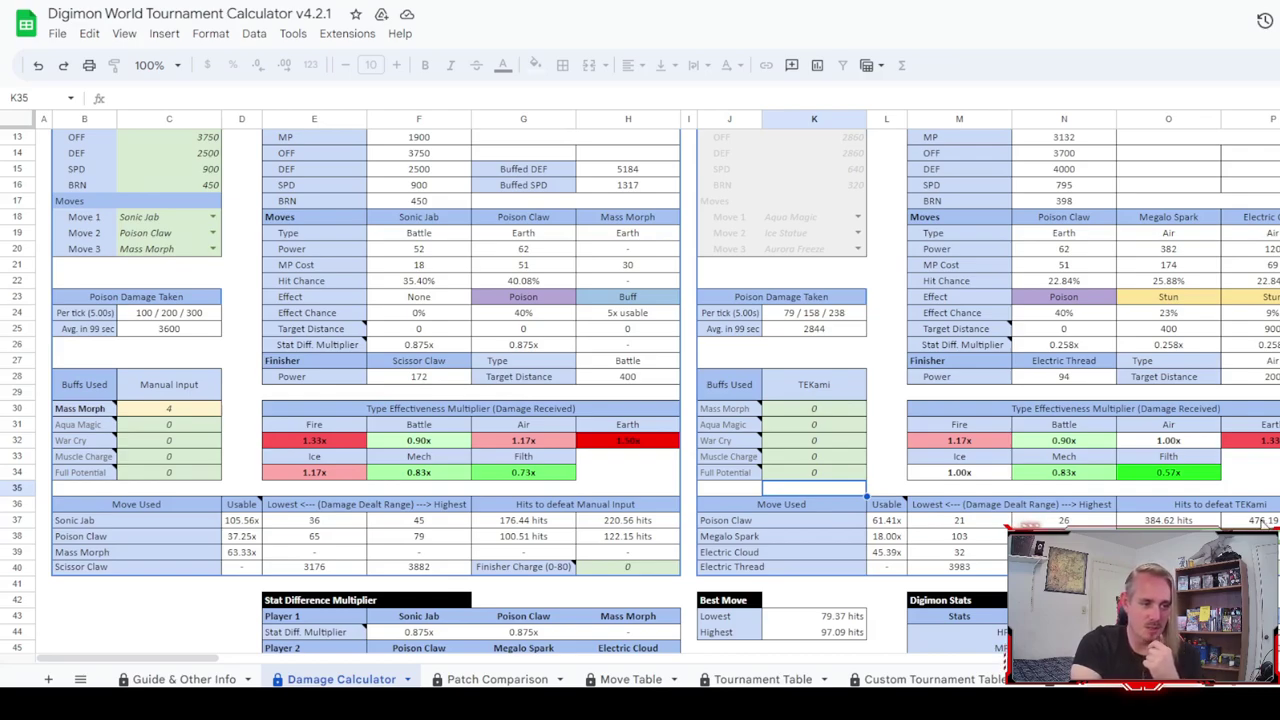
pyautogui.scroll(-4, 556, 444)
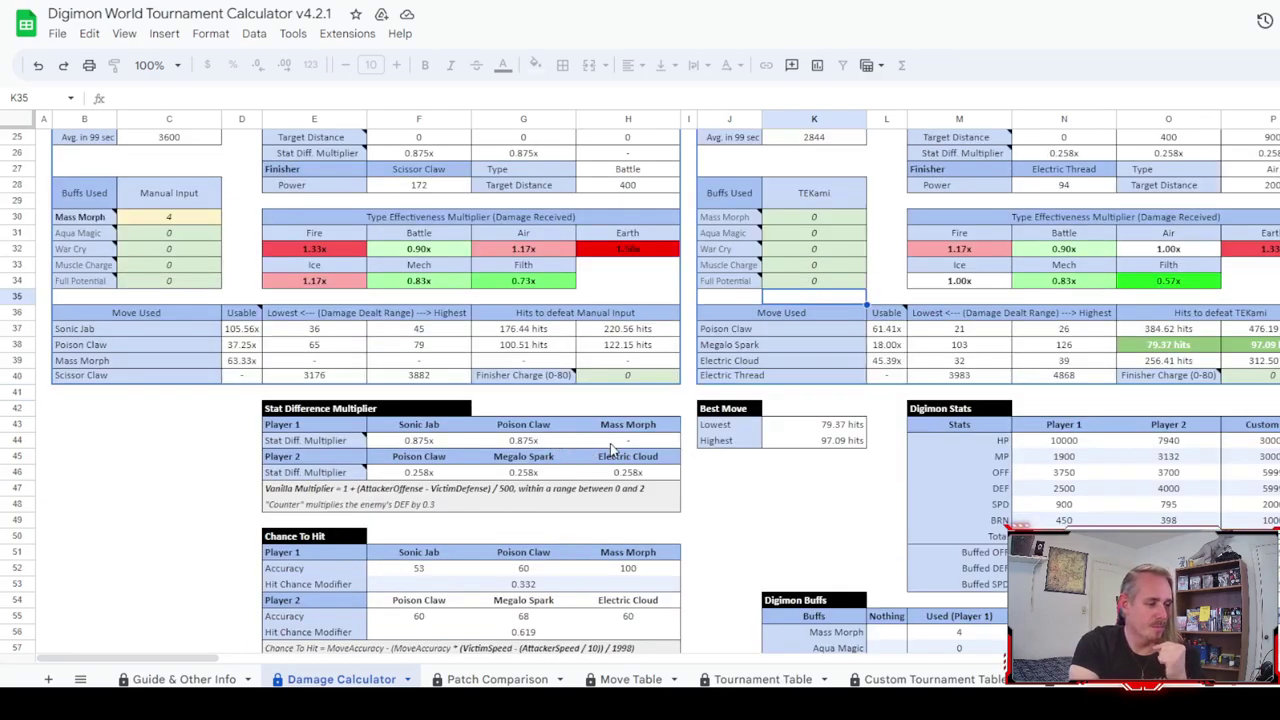
pyautogui.scroll(-2, 610, 447)
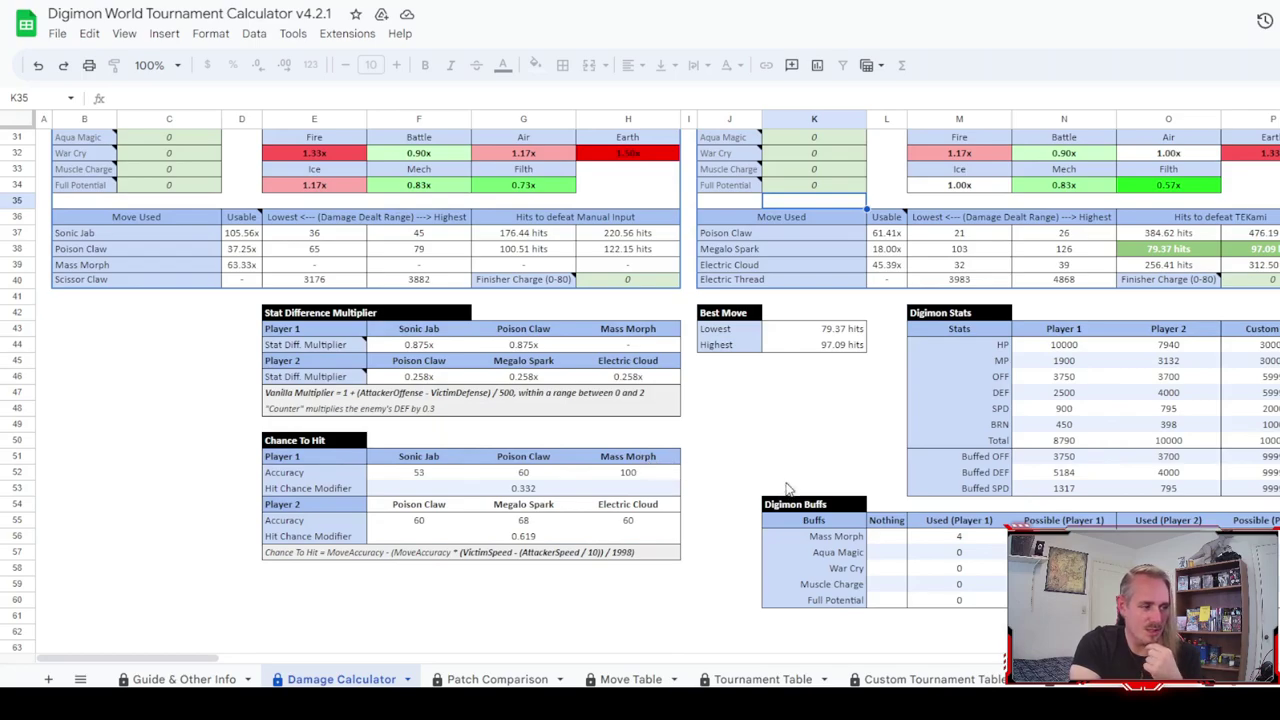
pyautogui.scroll(10, 818, 487)
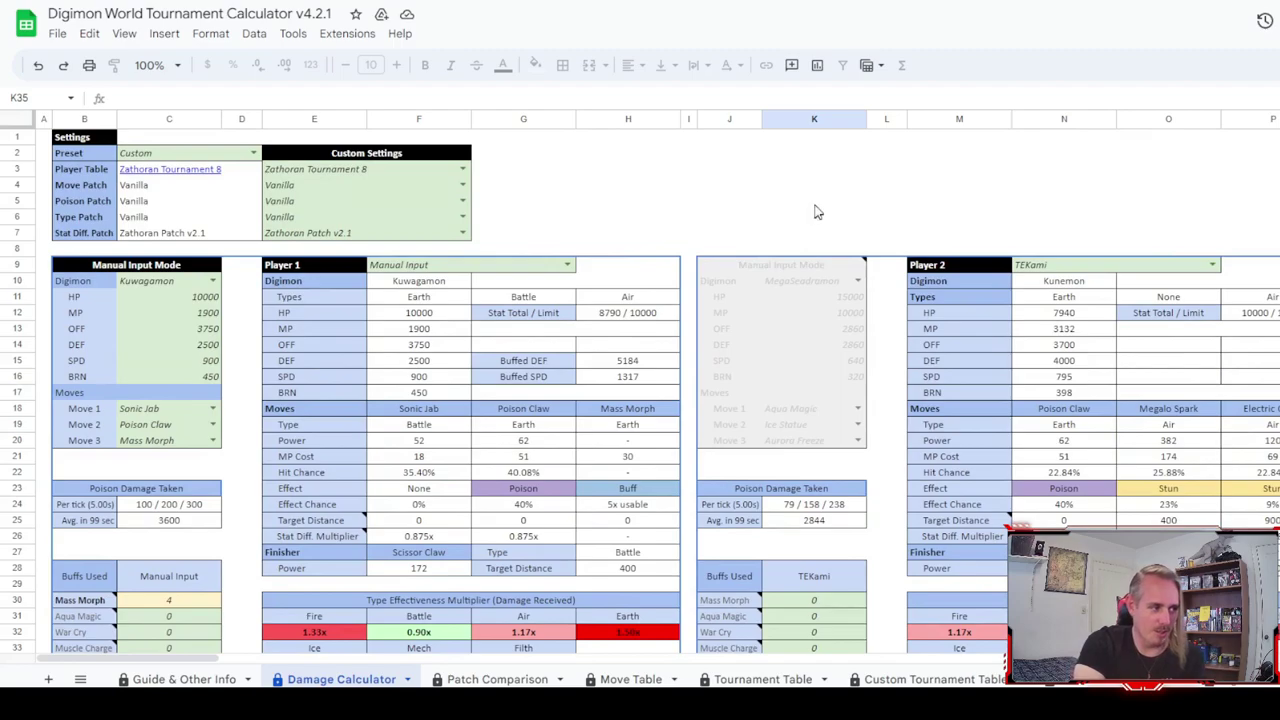
pyautogui.scroll(-4, 800, 214)
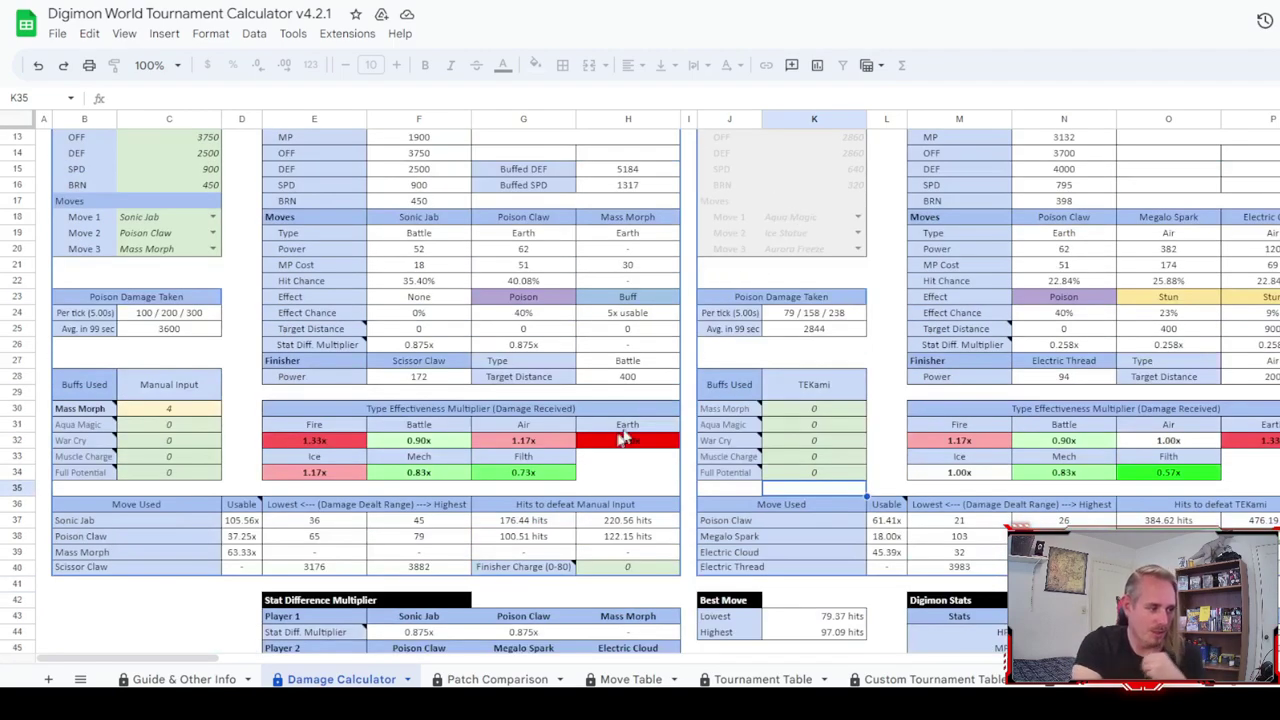
pyautogui.scroll(4, 258, 521)
pyautogui.scroll(-4, 250, 530)
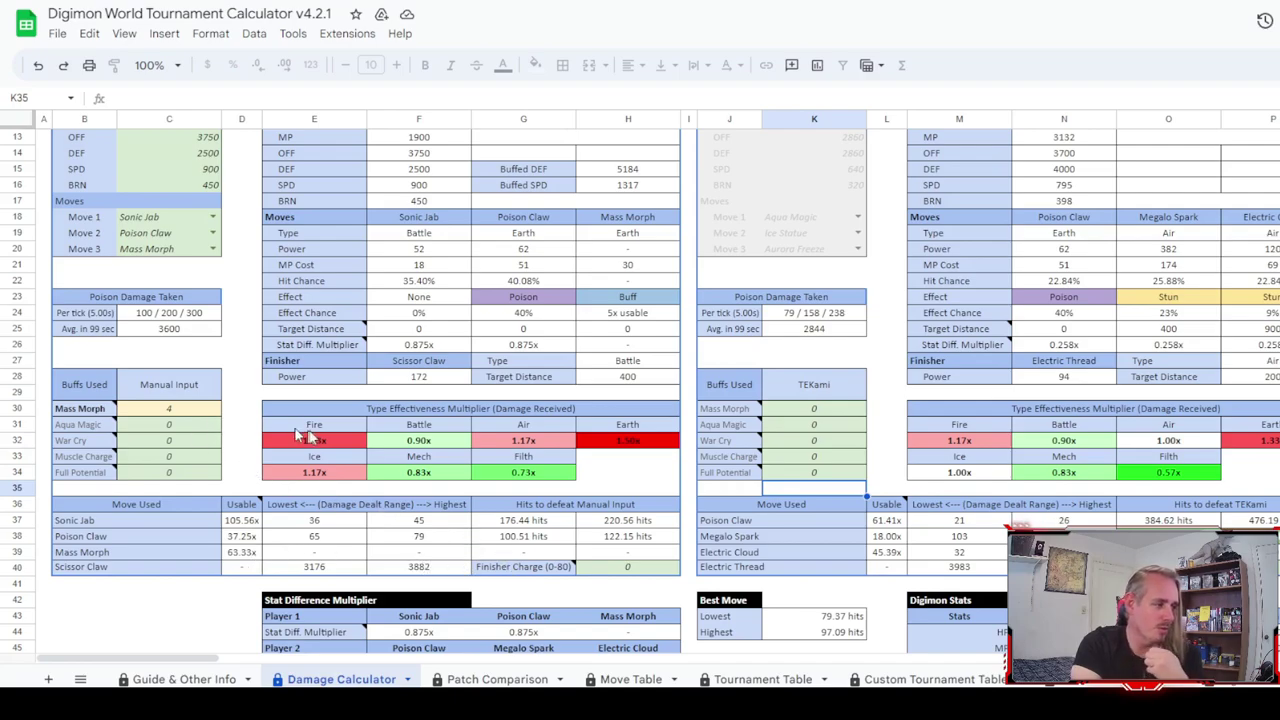
pyautogui.scroll(5, 298, 435)
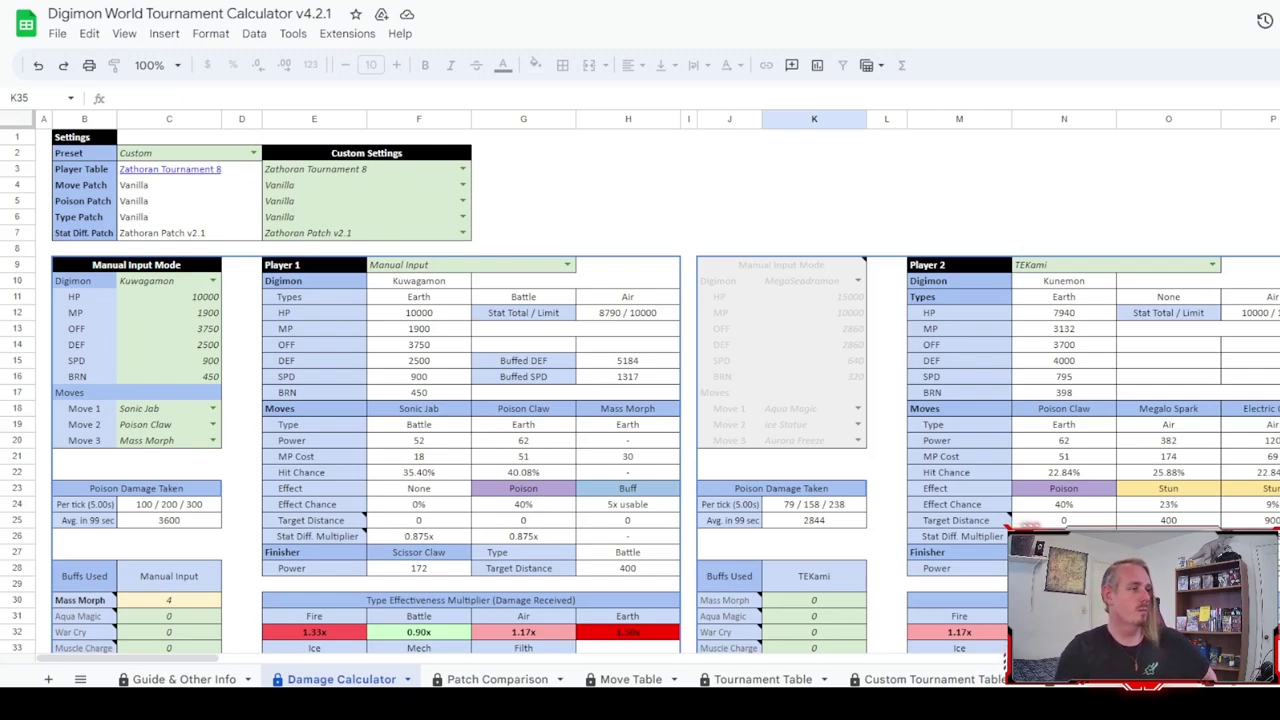
# - Return to the tournament entry form and get the entry for the Kuwagamon build
pyautogui.hotkey('ctrl', 'Tab')
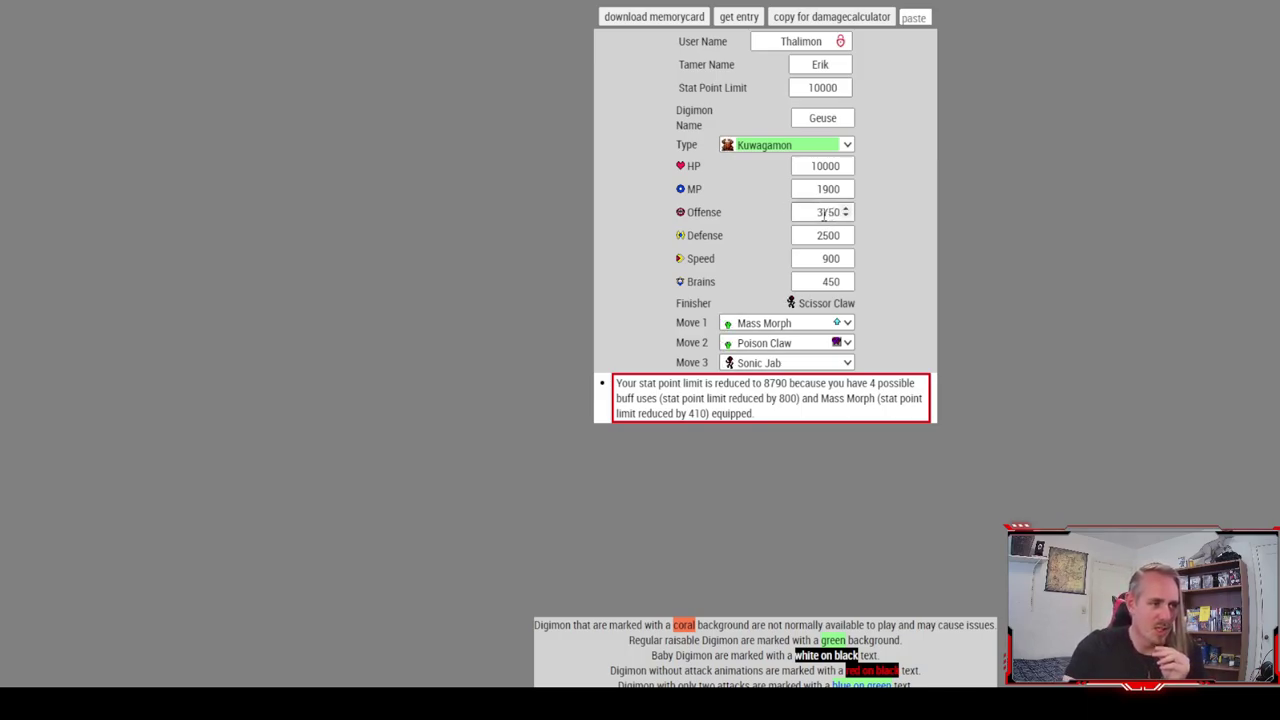
pyautogui.click(822, 166)
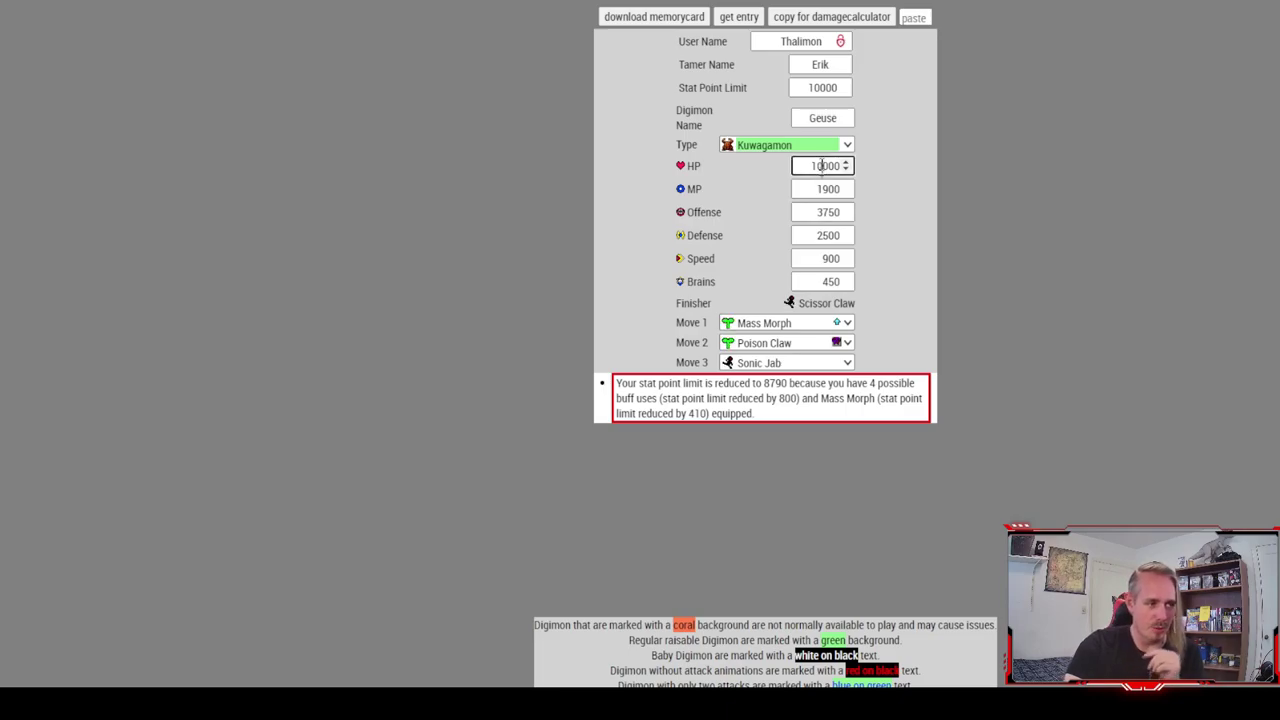
pyautogui.click(808, 194)
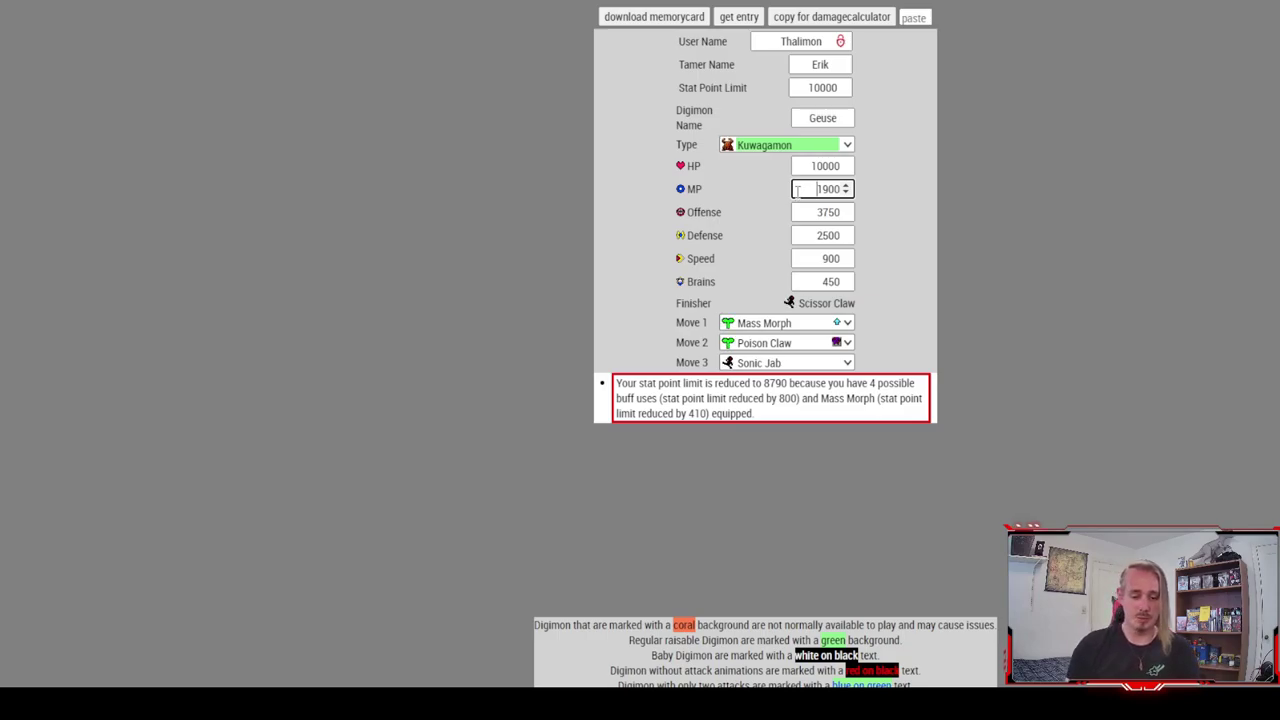
pyautogui.click(741, 22)
pyautogui.click(741, 22)
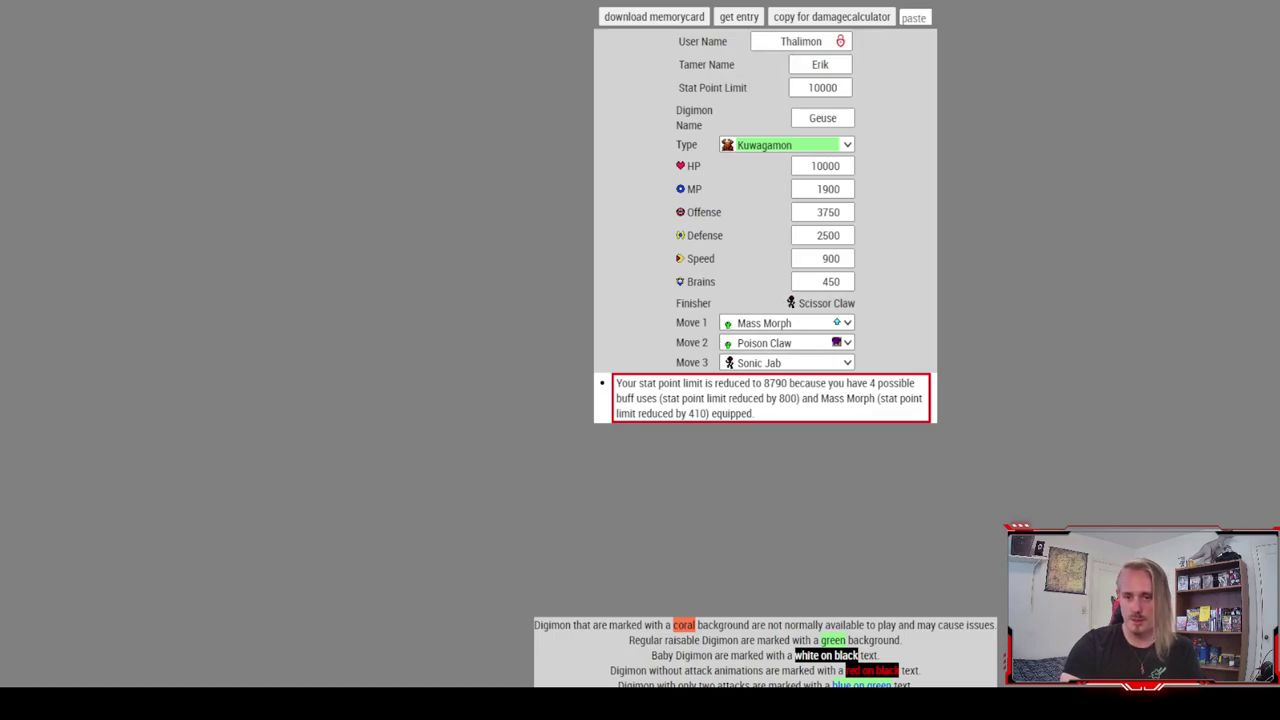
# - Switch to the 9th Zathournament 2023 document to read how to participate and submit an entry
pyautogui.hotkey('ctrl', 'Tab')
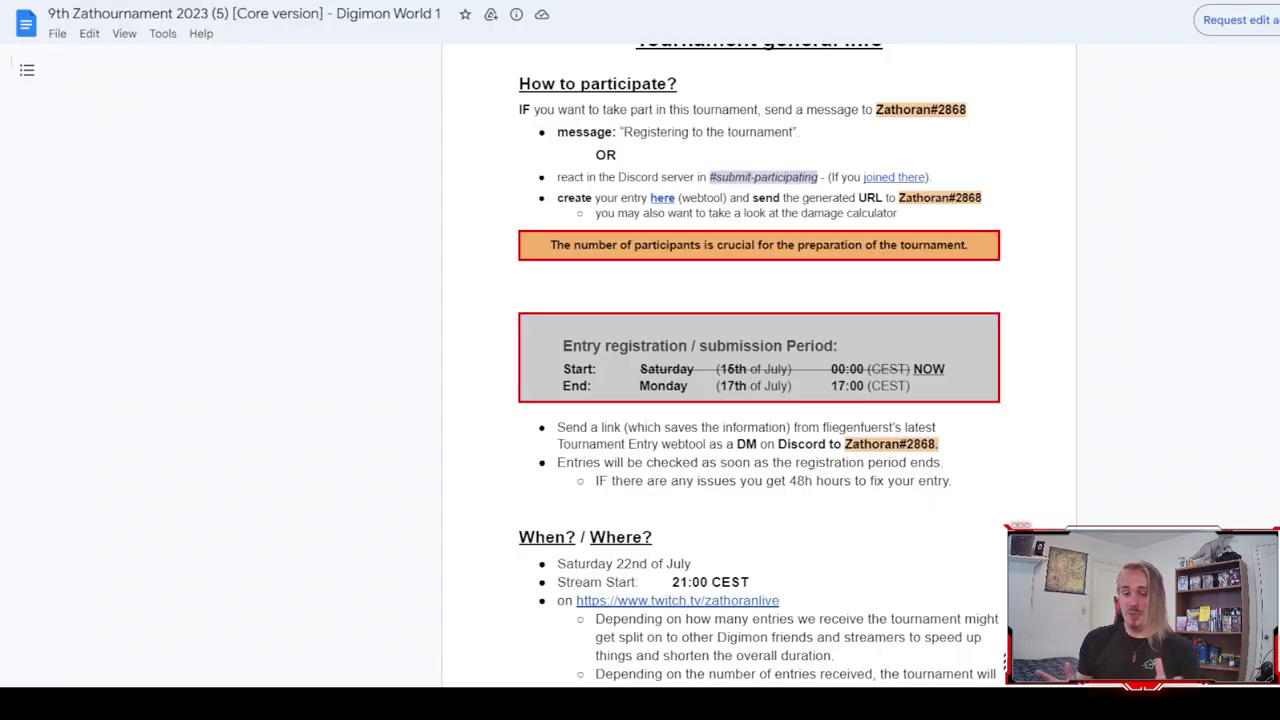